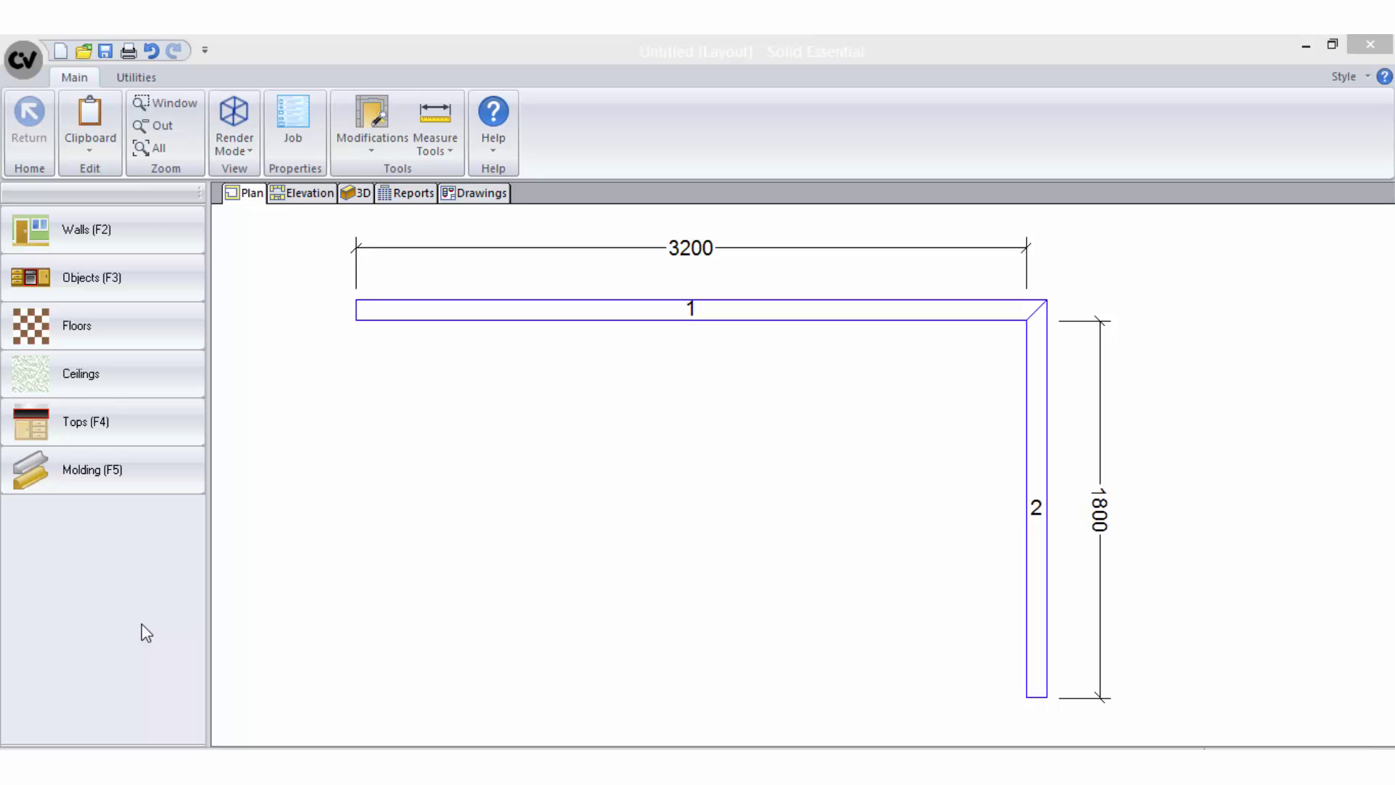
# Open the Objects (F3) catalog list from the left panel.
pyautogui.click(122, 280)
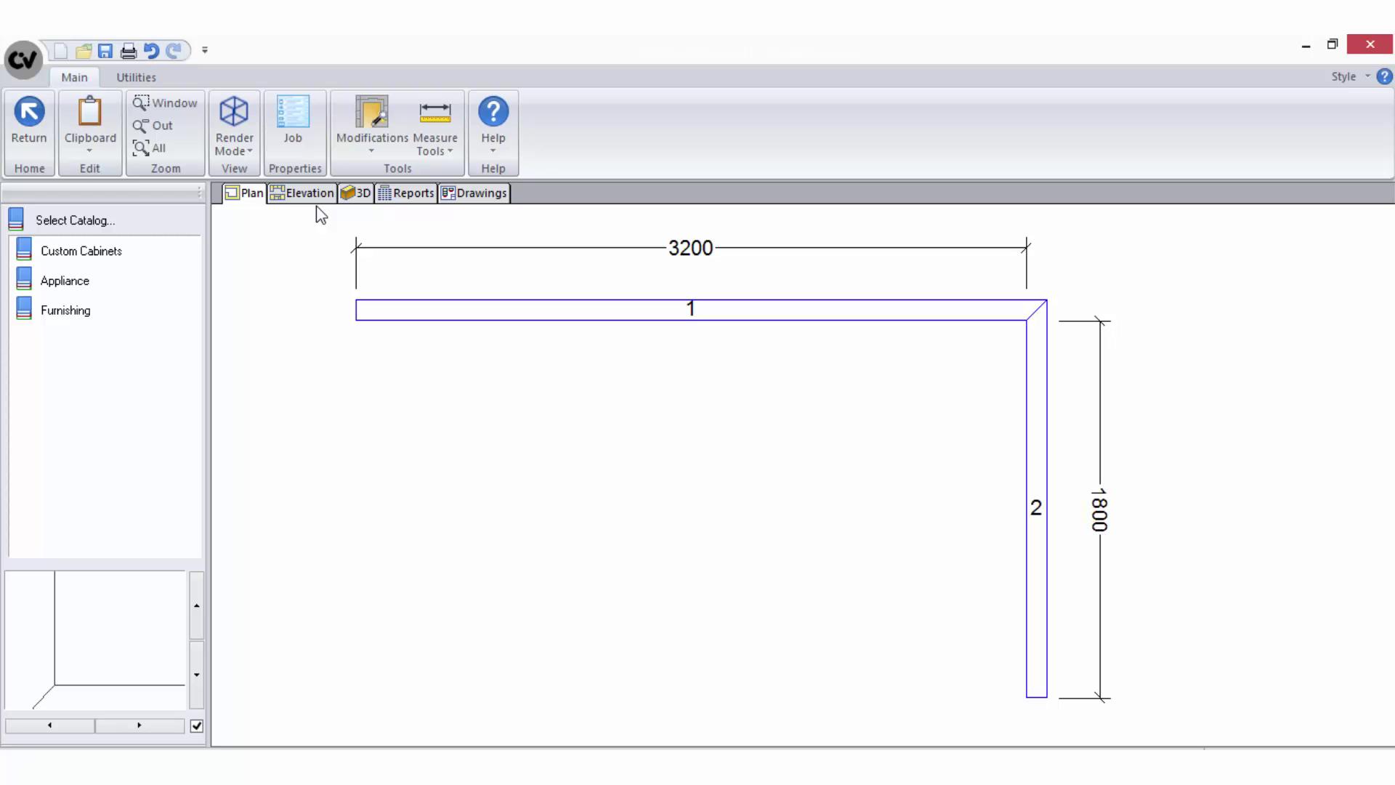
# Browse Custom Cabinets > Base Cabinets > Standard Cabinets and select Std Base Door 2.
pyautogui.click(101, 252)
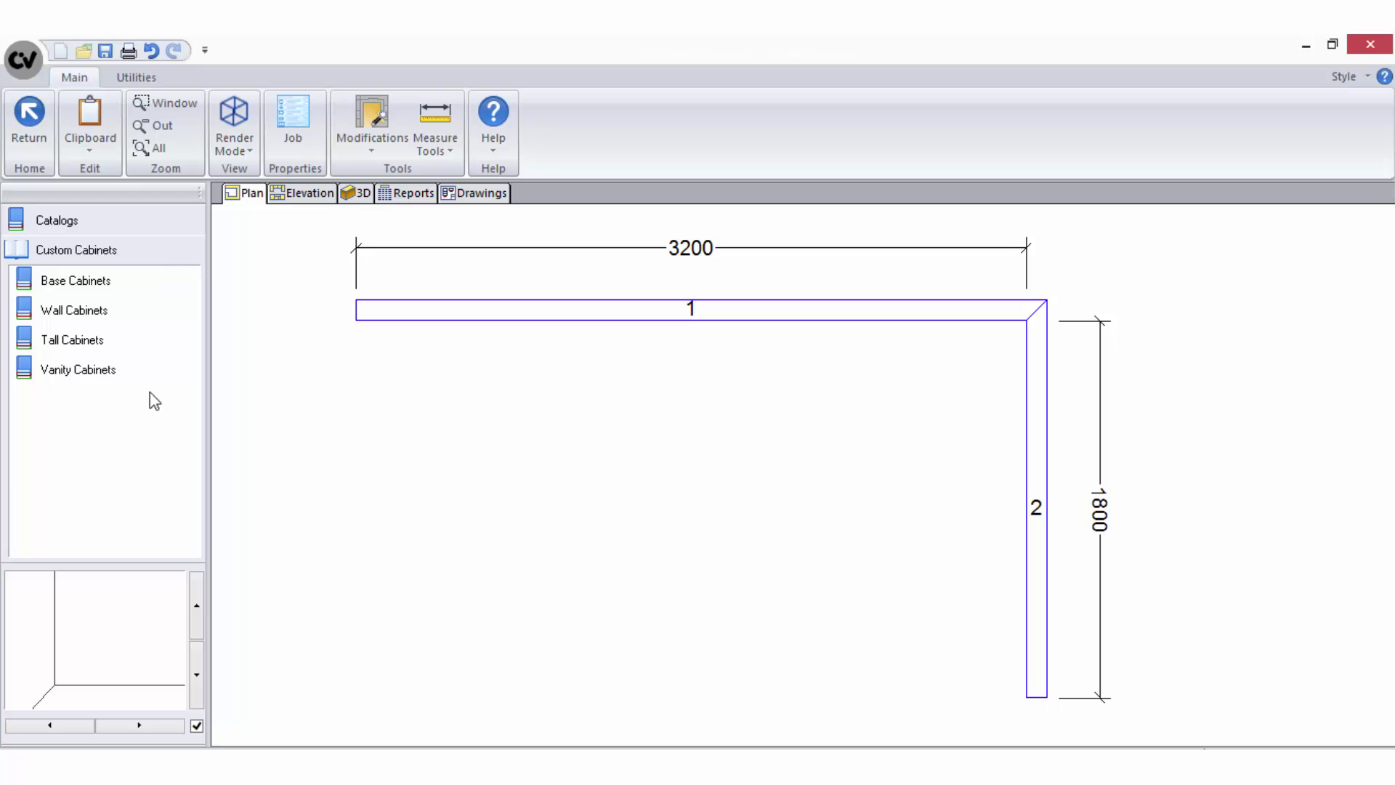
pyautogui.click(157, 279)
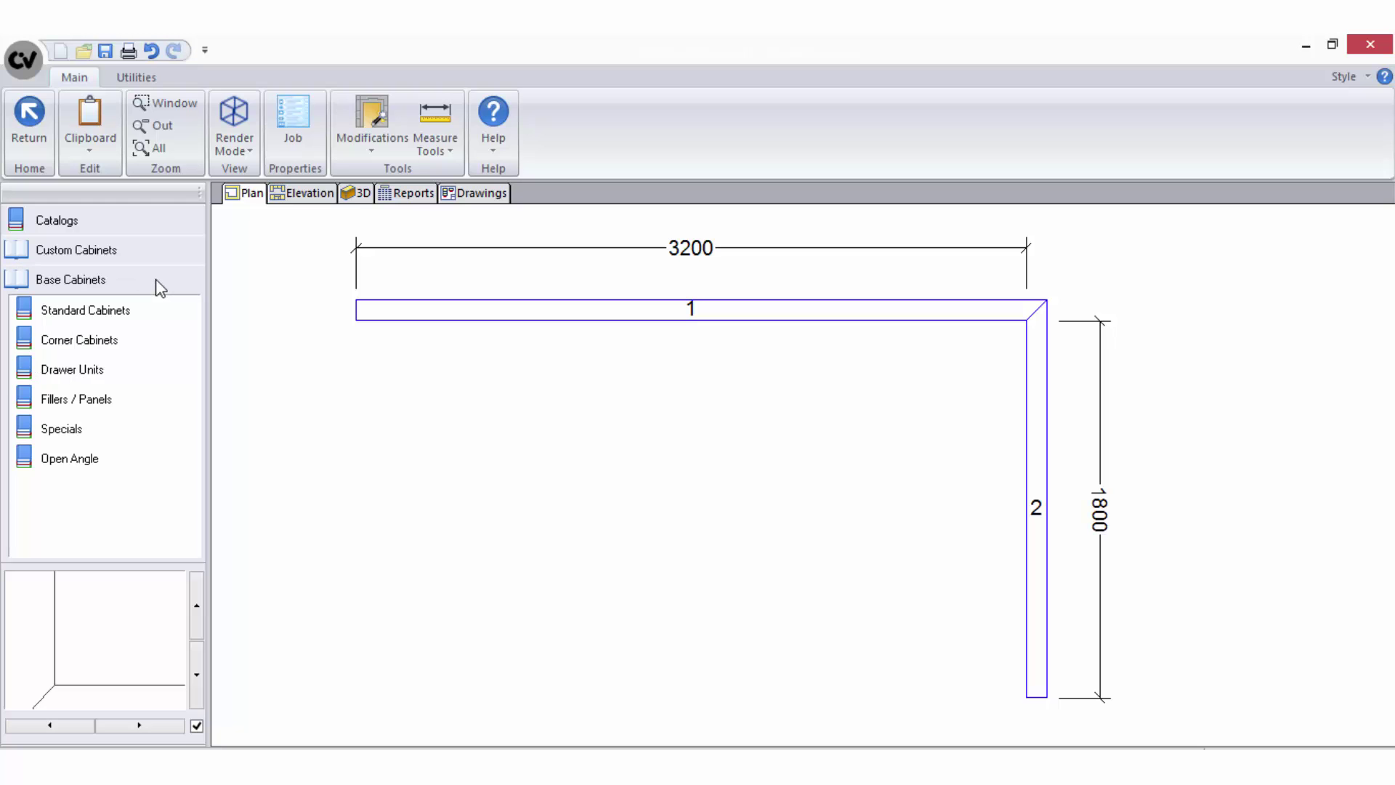
pyautogui.click(171, 315)
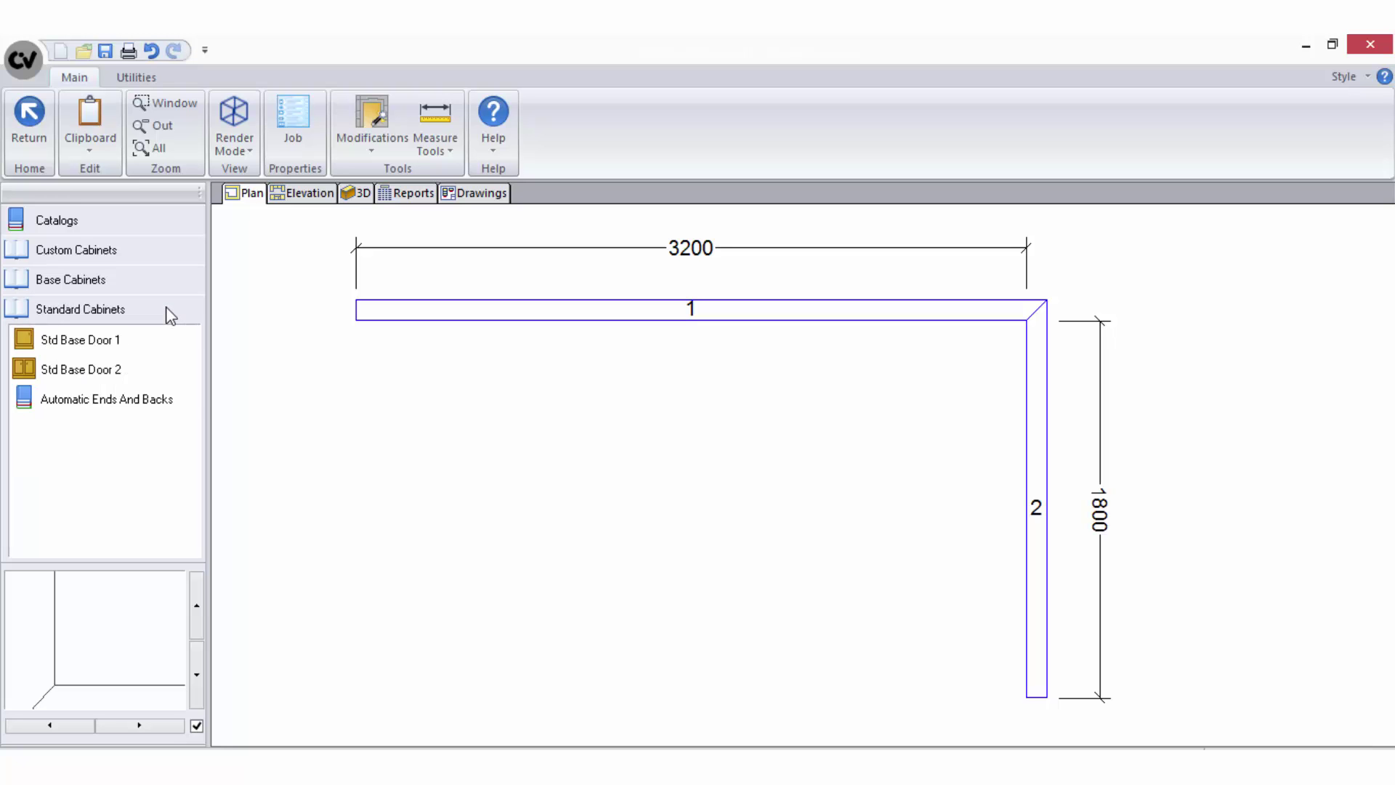
pyautogui.click(154, 371)
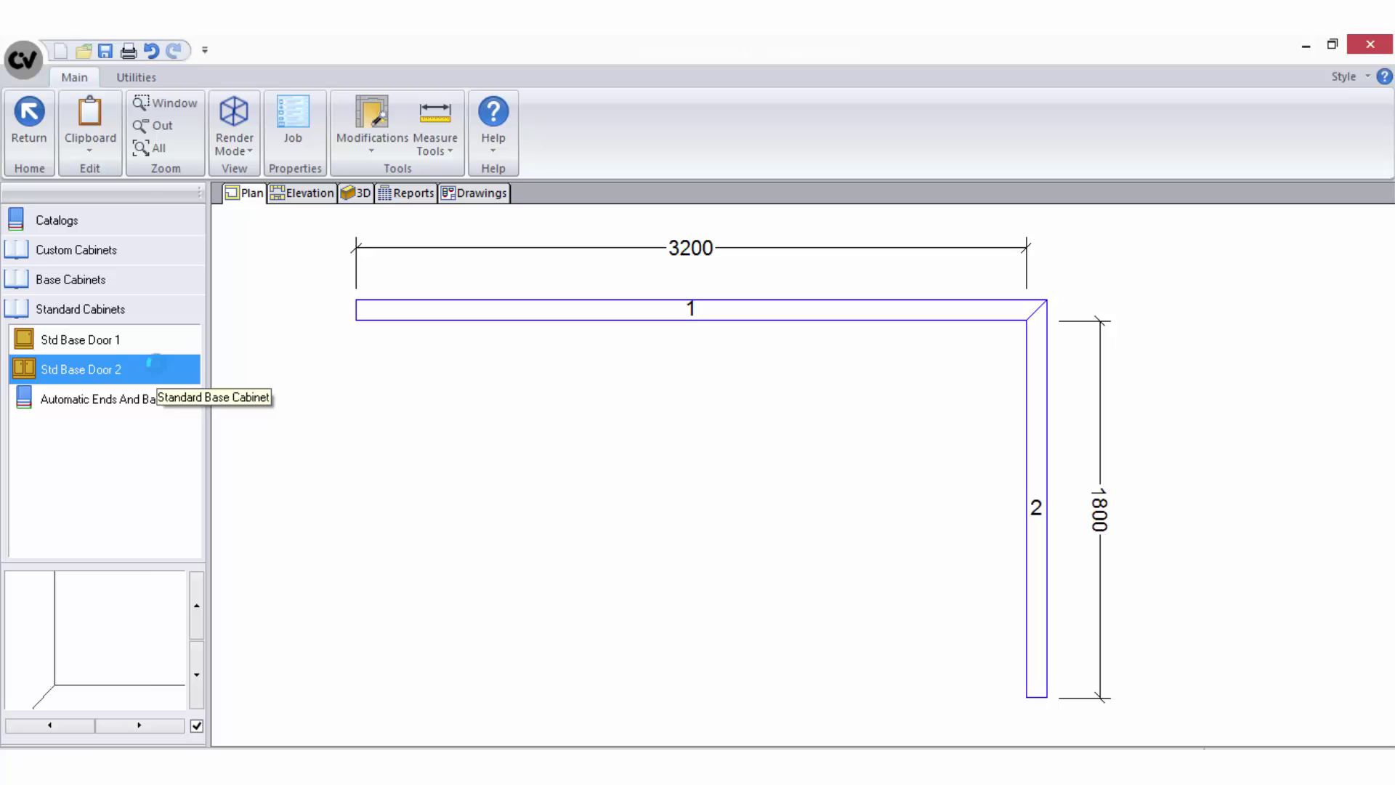
# Drag two 800-wide Std Base Door 2 cabinets onto the plan, side by side under wall 1.
pyautogui.moveTo(152, 367); pyautogui.dragTo(570, 392)
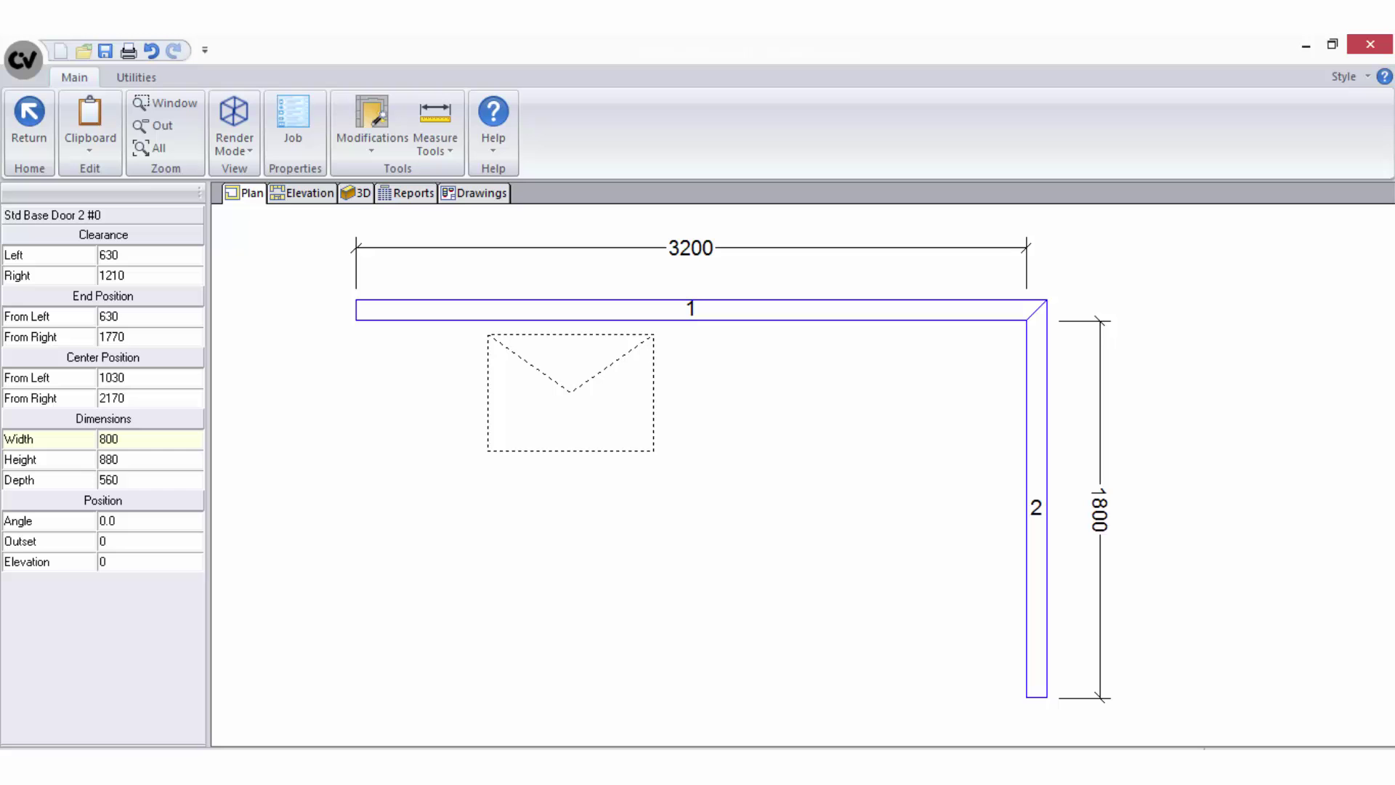
pyautogui.moveTo(570, 392); pyautogui.dragTo(722, 388)
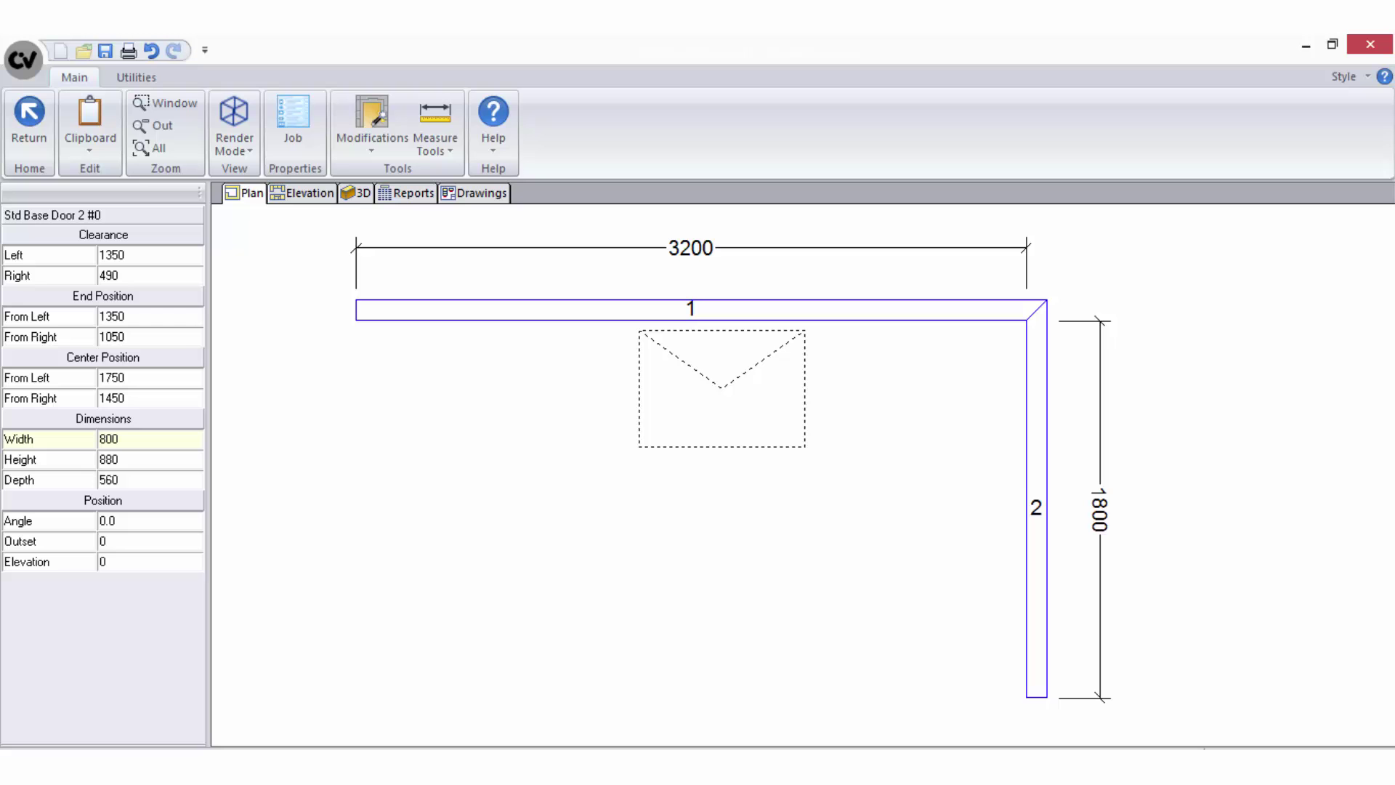
pyautogui.moveTo(721, 388); pyautogui.dragTo(721, 399)
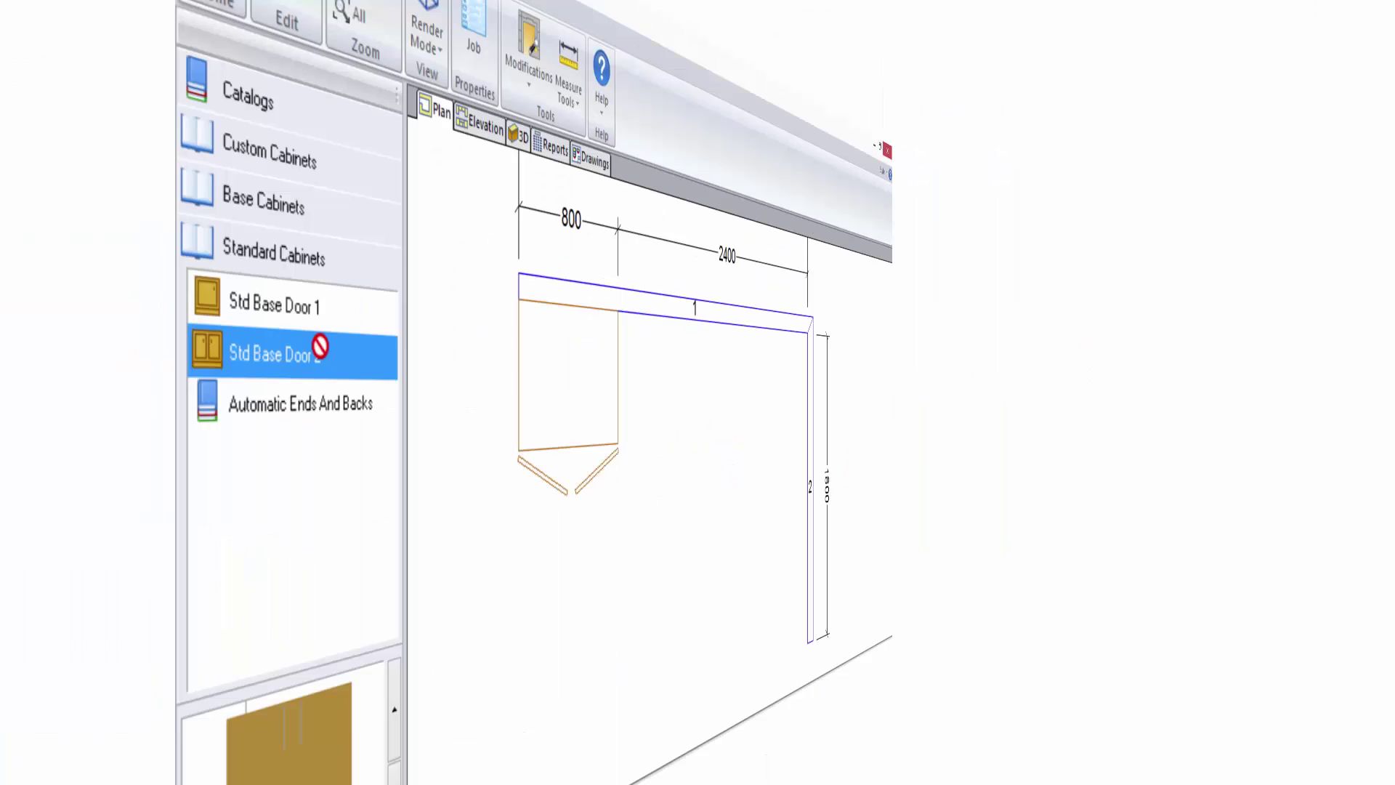
pyautogui.moveTo(320, 348); pyautogui.dragTo(577, 399)
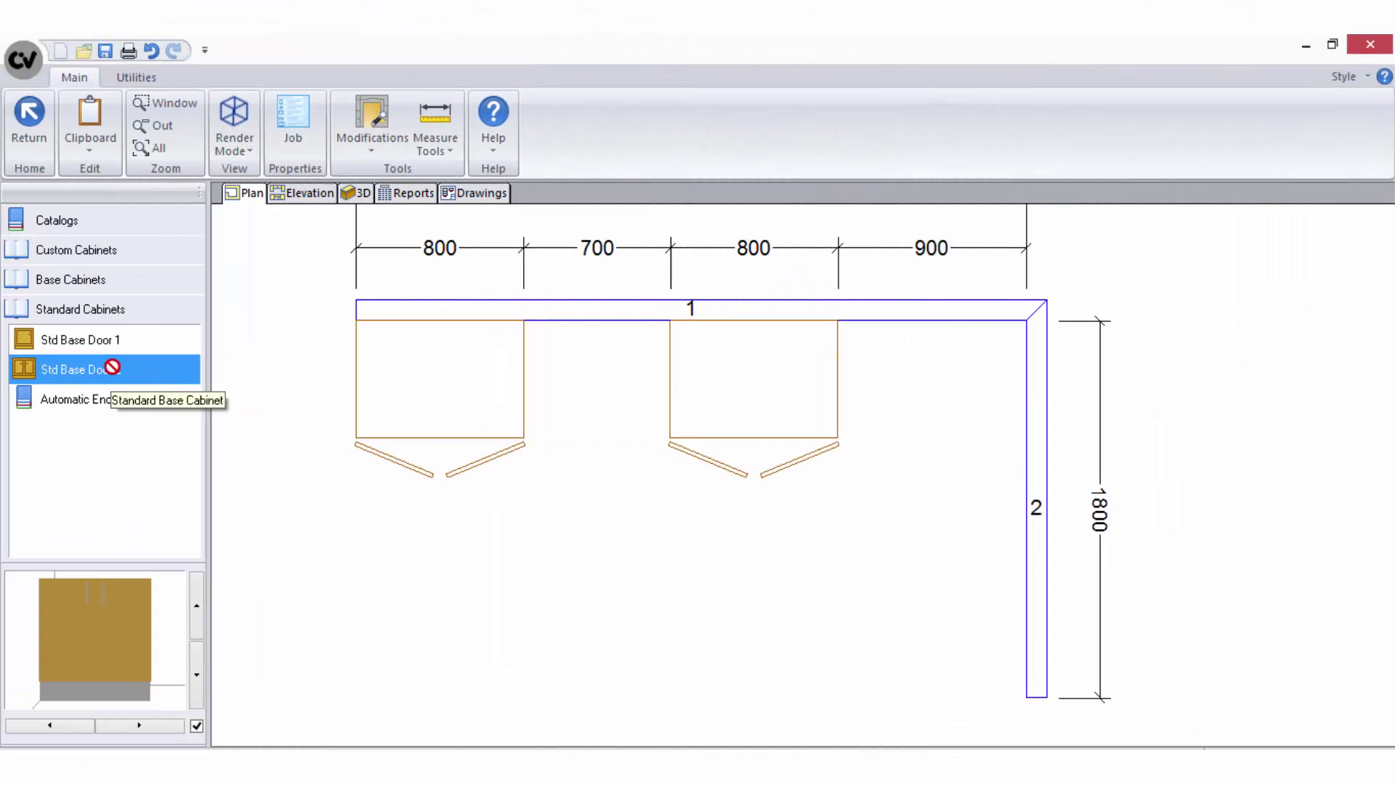
pyautogui.moveTo(113, 366); pyautogui.dragTo(600, 413)
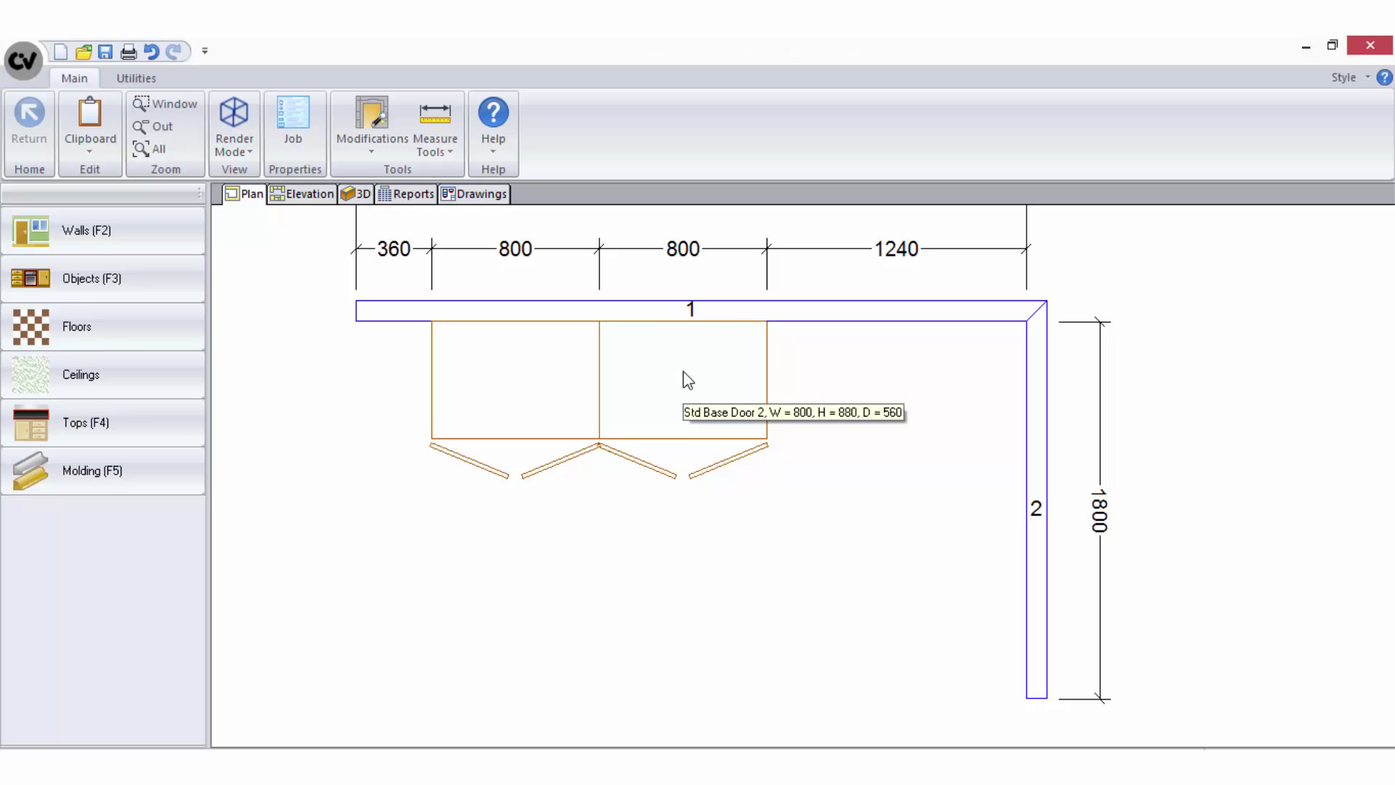
pyautogui.click(687, 380)
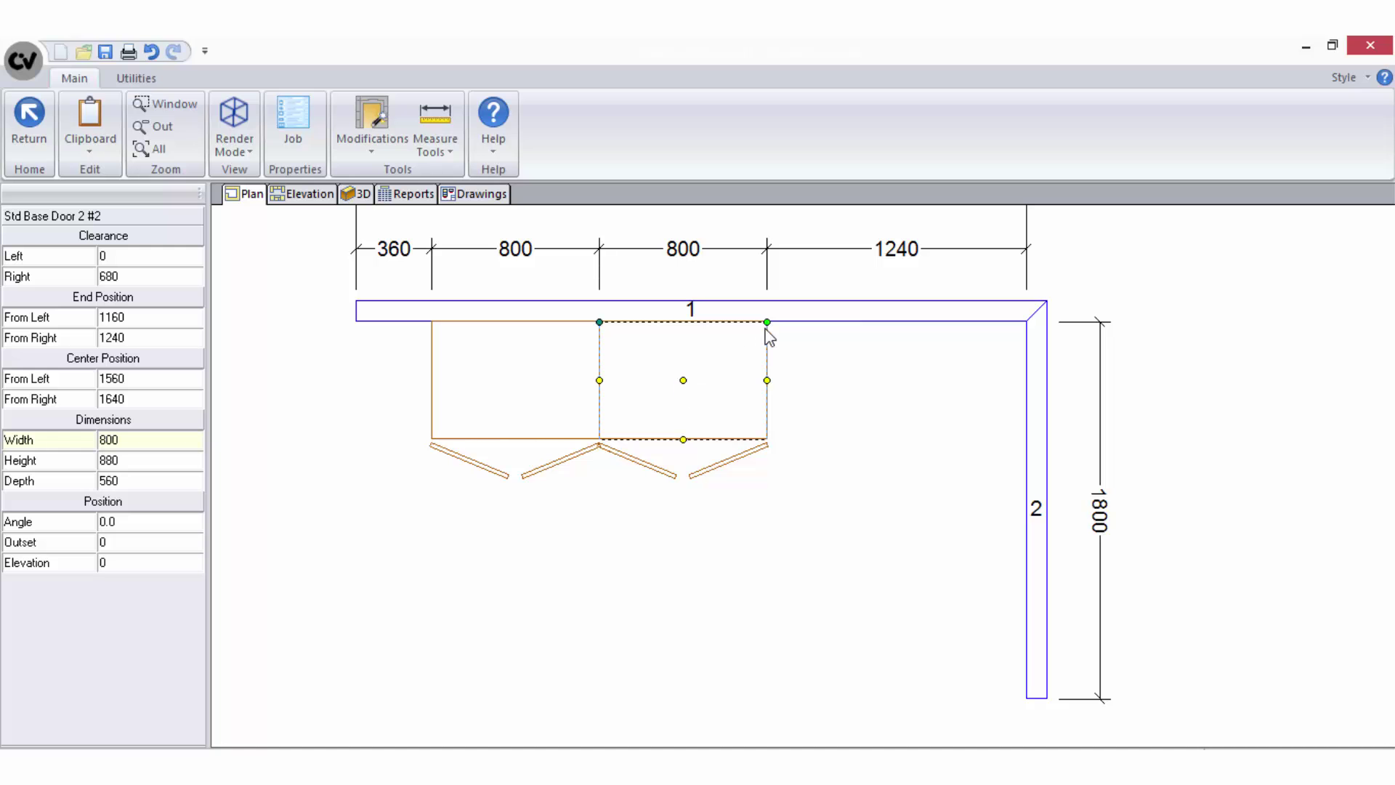
pyautogui.moveTo(683, 381); pyautogui.dragTo(651, 404)
pyautogui.moveTo(599, 322); pyautogui.dragTo(613, 537)
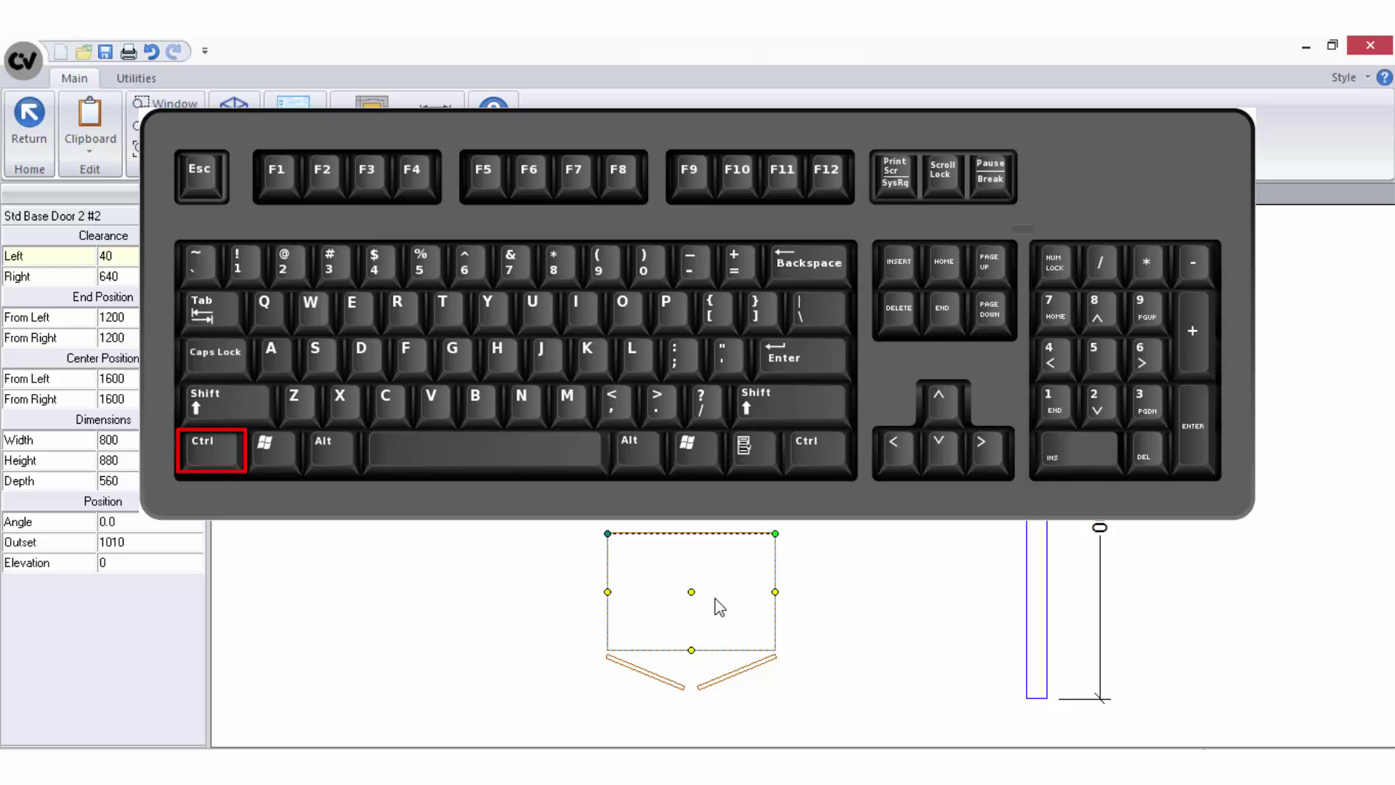
pyautogui.keyDown('ctrl'); pyautogui.moveTo(694, 588); pyautogui.dragTo(681, 379); pyautogui.keyUp('ctrl')
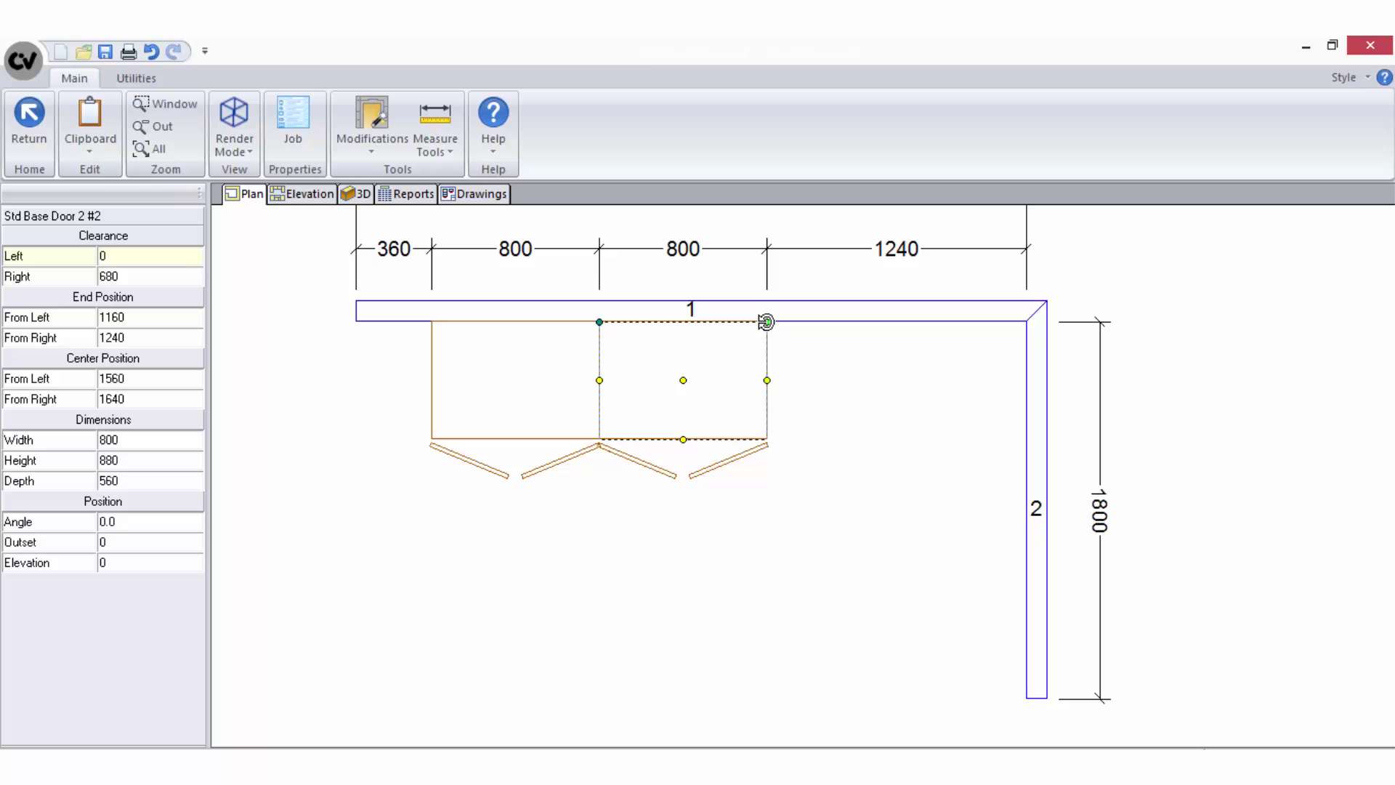
pyautogui.moveTo(765, 321); pyautogui.dragTo(763, 398)
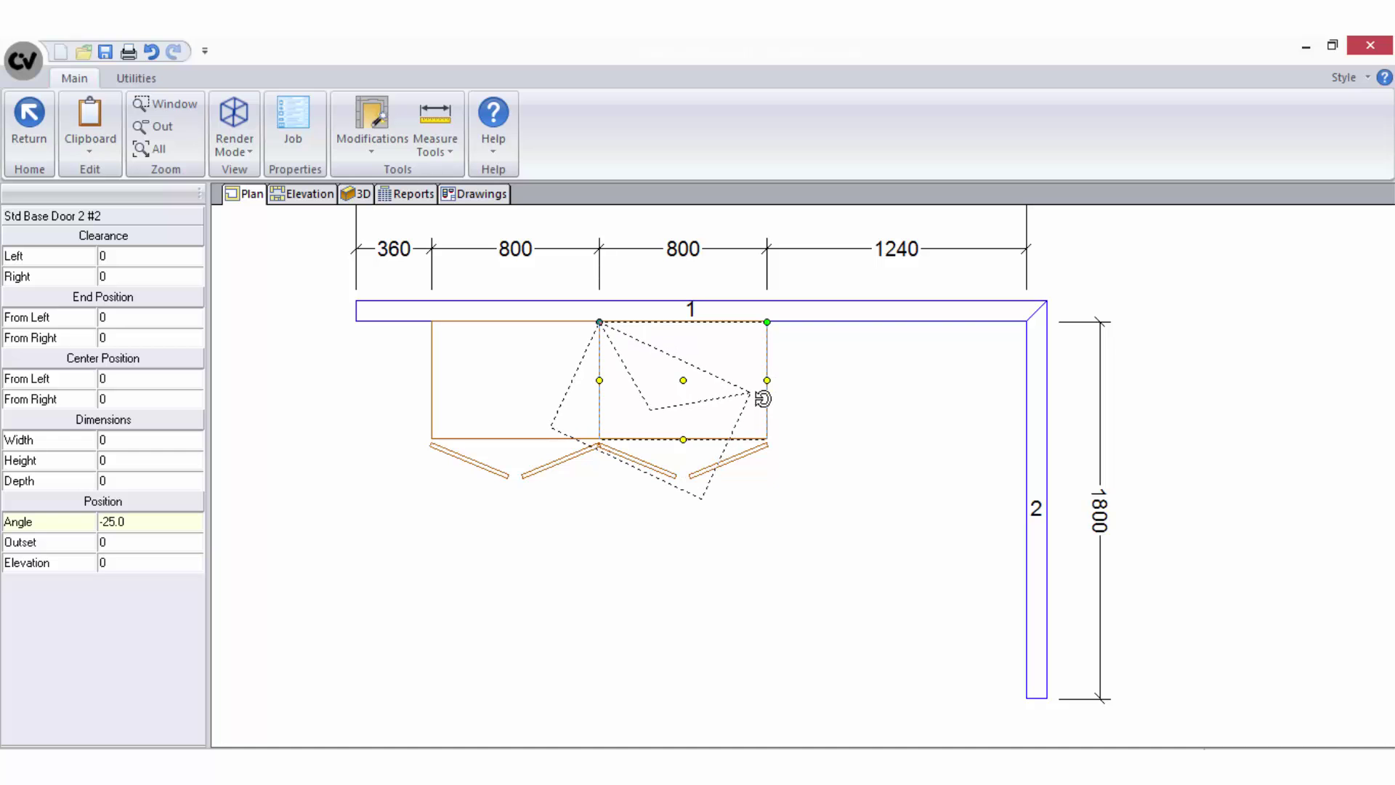
pyautogui.moveTo(762, 398); pyautogui.dragTo(738, 407)
pyautogui.hotkey('ctrl', 'z')
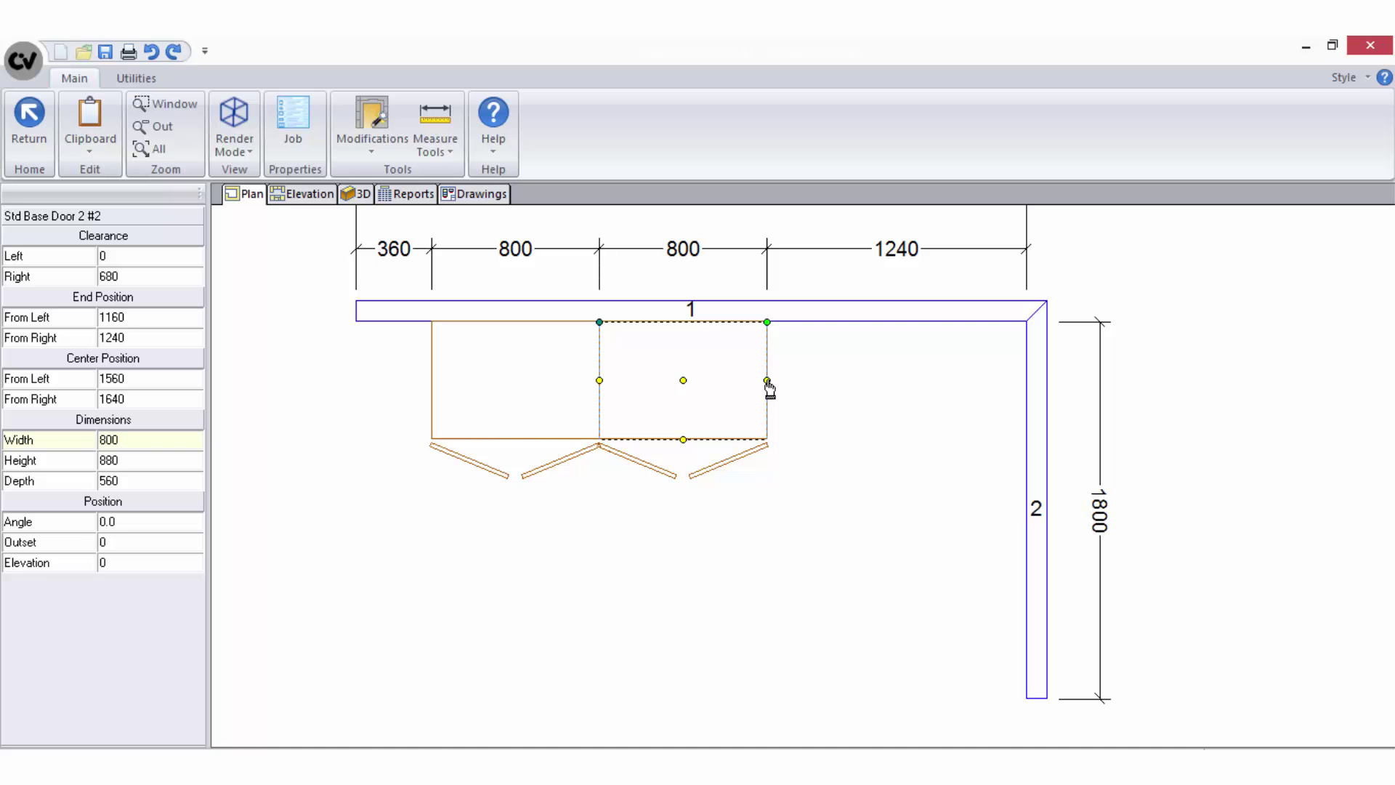
# Drag the second cabinet's right side leftward until its width reads 540.
pyautogui.click(767, 381)
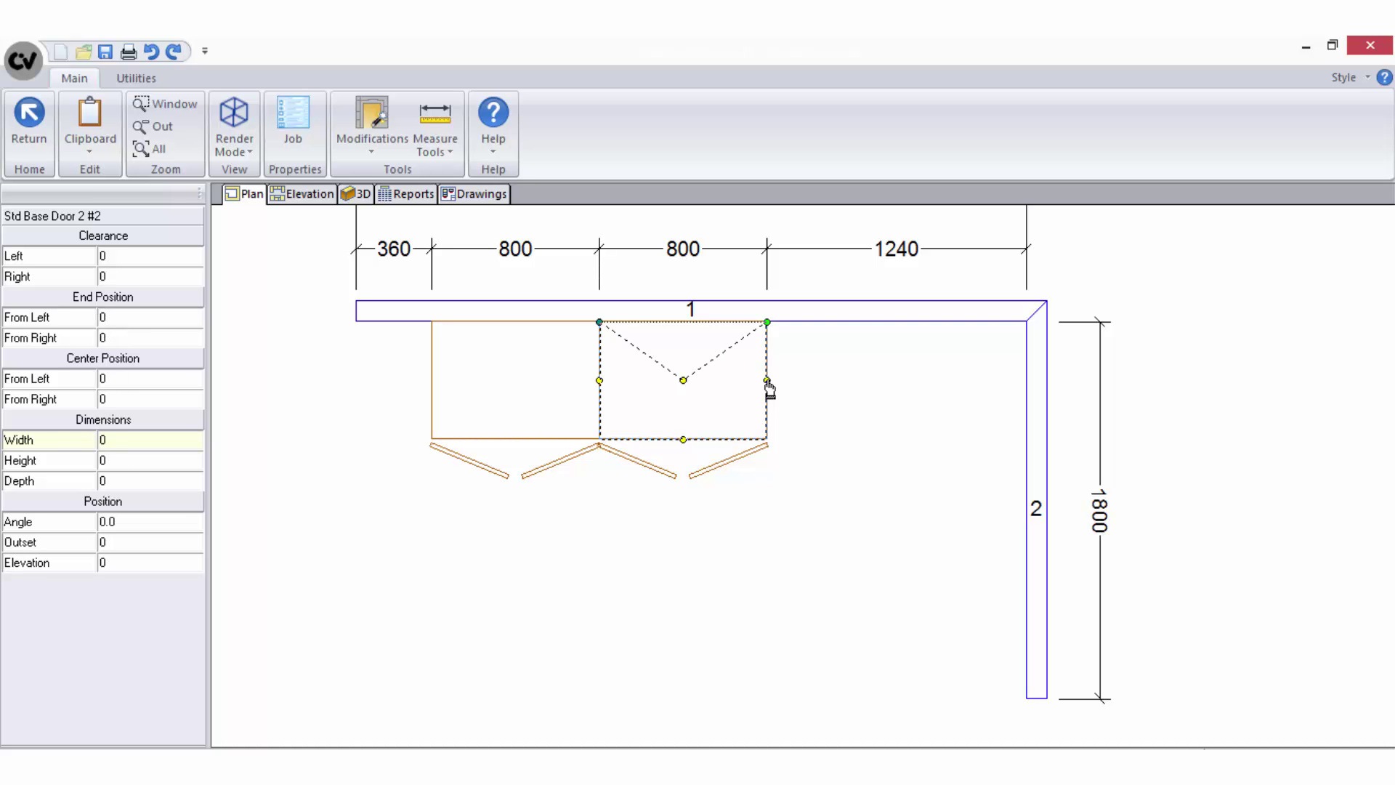
pyautogui.moveTo(769, 389); pyautogui.dragTo(717, 391)
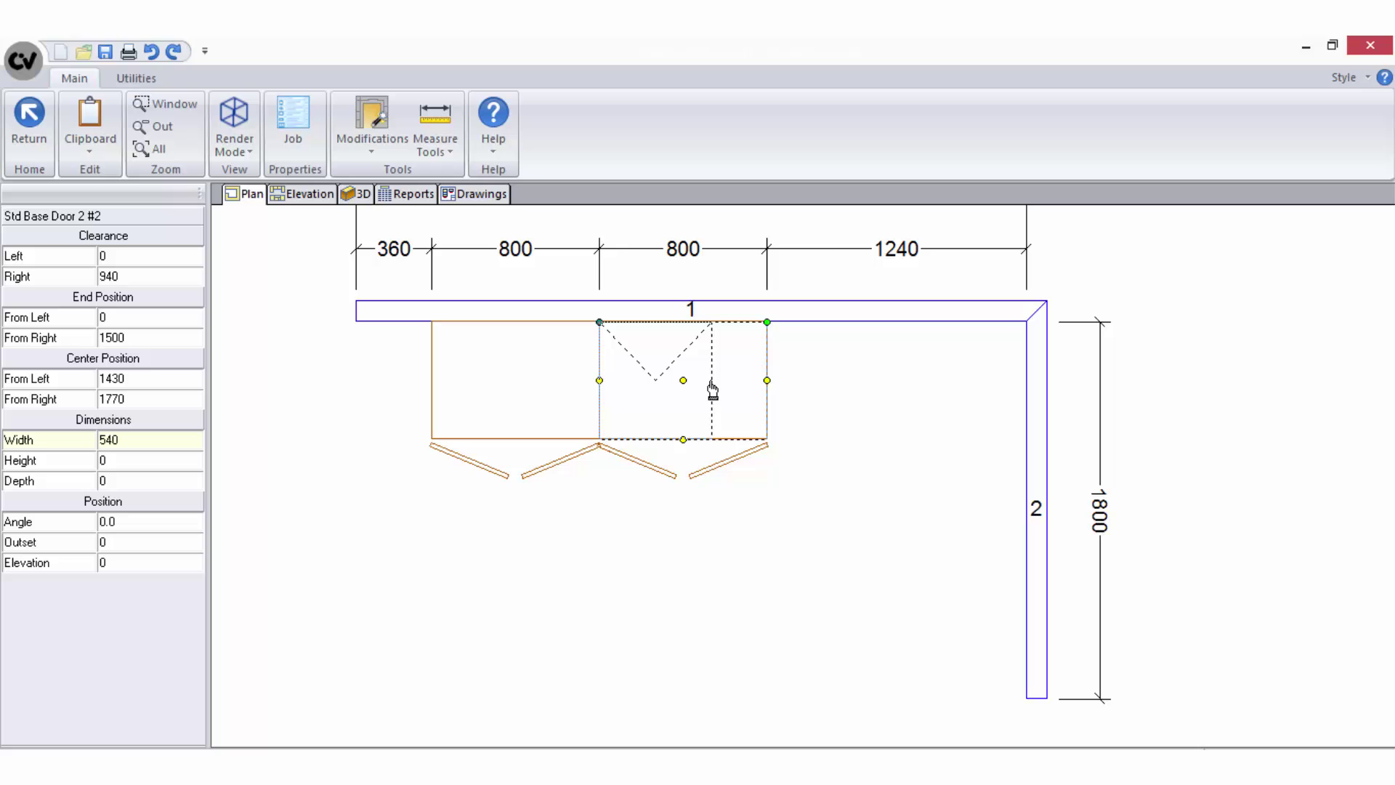
pyautogui.moveTo(713, 391); pyautogui.dragTo(713, 390)
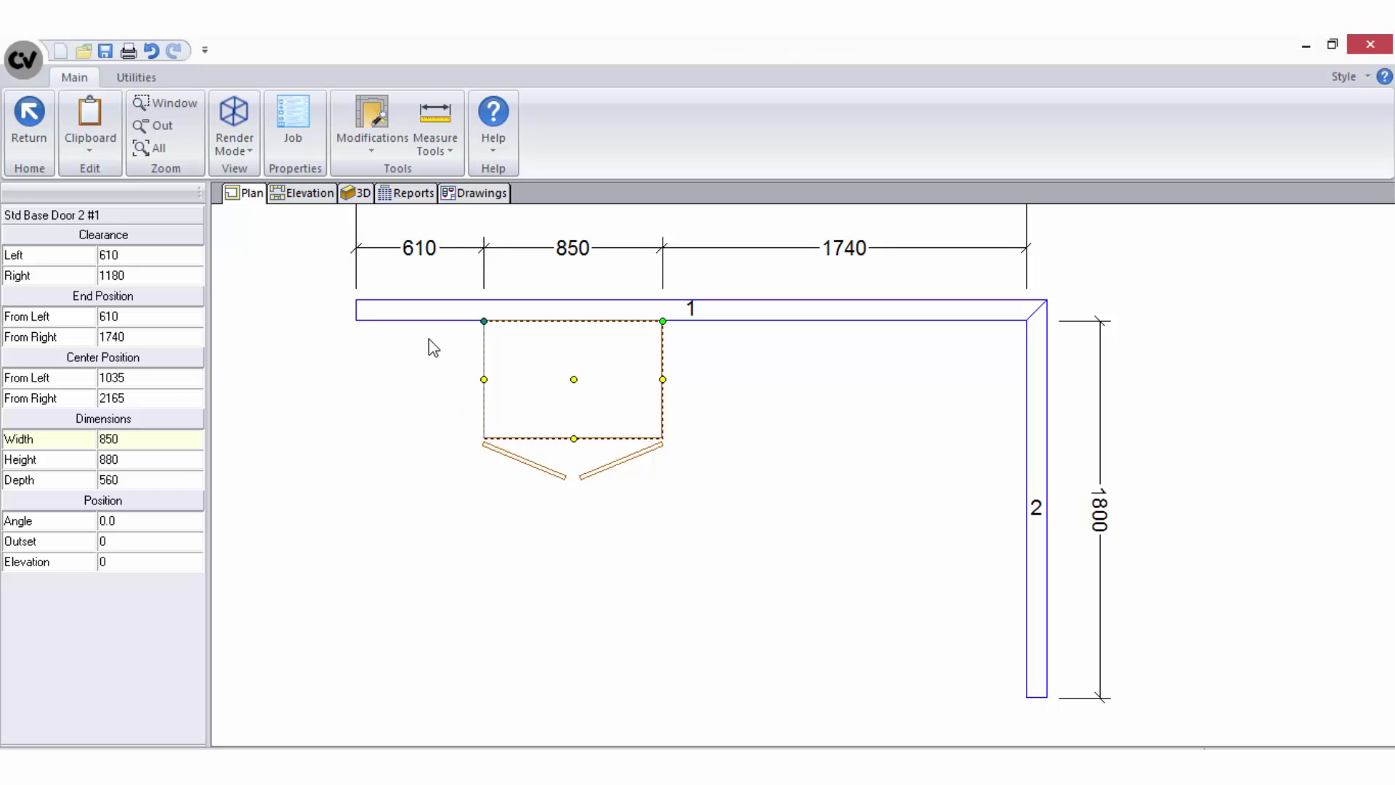
# Set the cabinet's Clearance Left to 40+600+450, placing it 1090 from wall 1's left.
pyautogui.click(166, 257)
pyautogui.write('4')
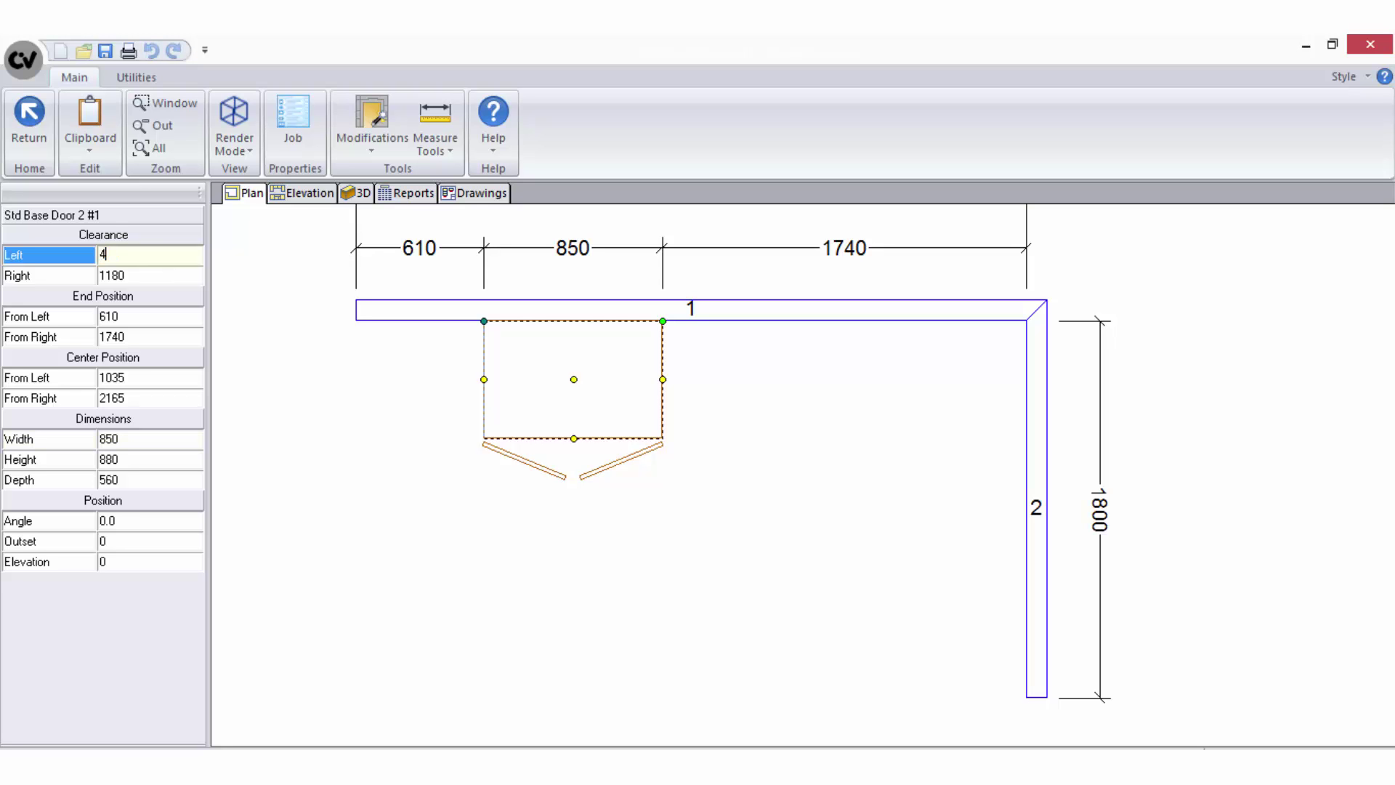
pyautogui.write('0+600+450')
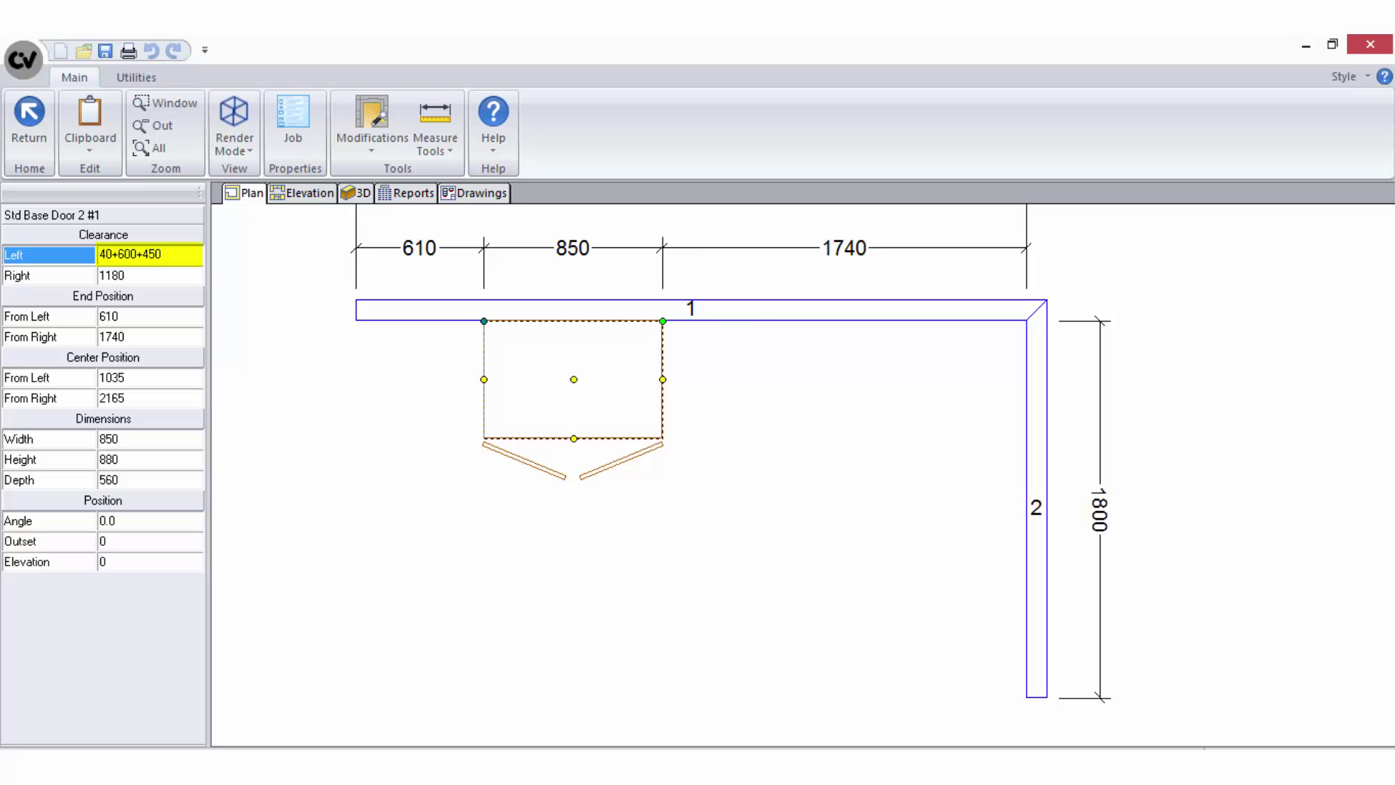
pyautogui.press('Return')
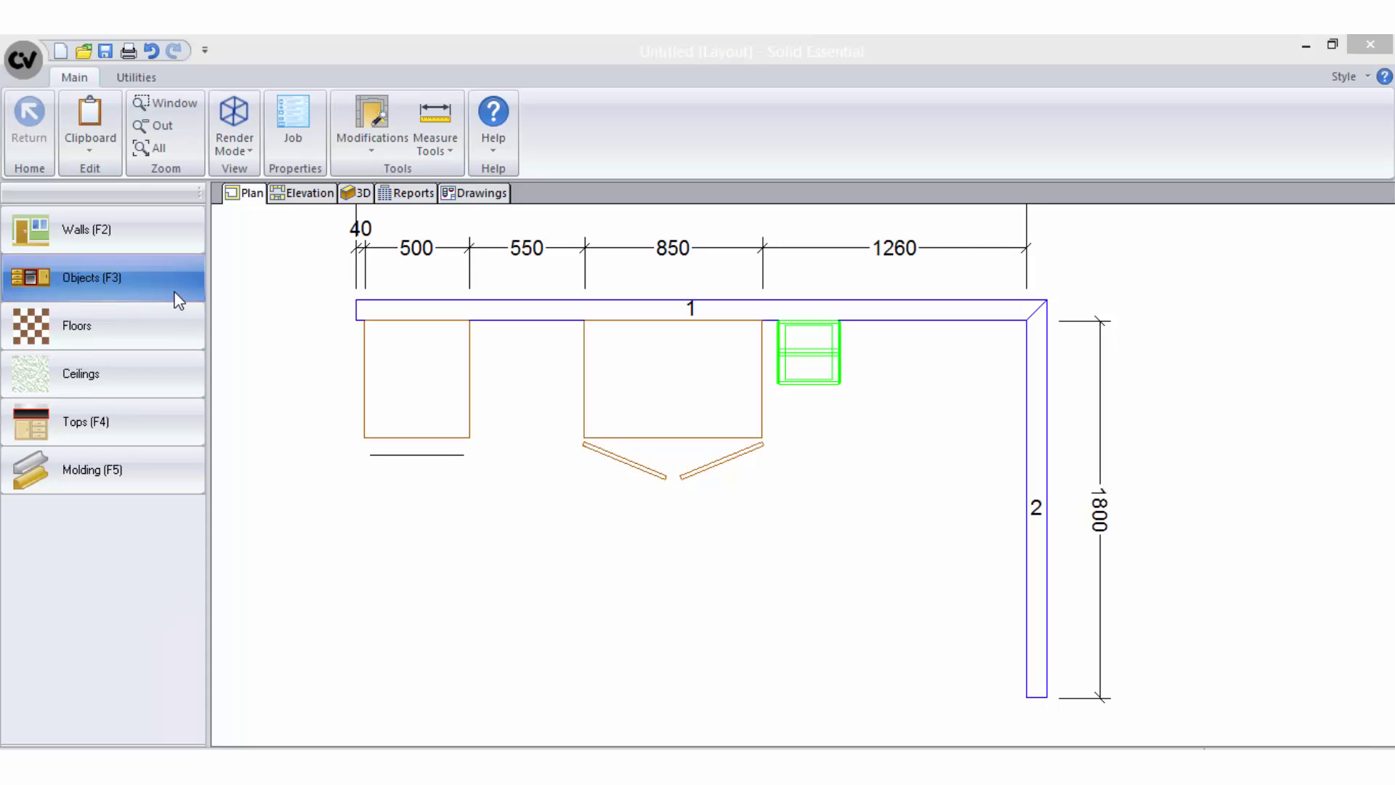
# Select the green bin, return to the categories, and pick the DW-1 dishwasher from the catalog.
pyautogui.click(810, 353)
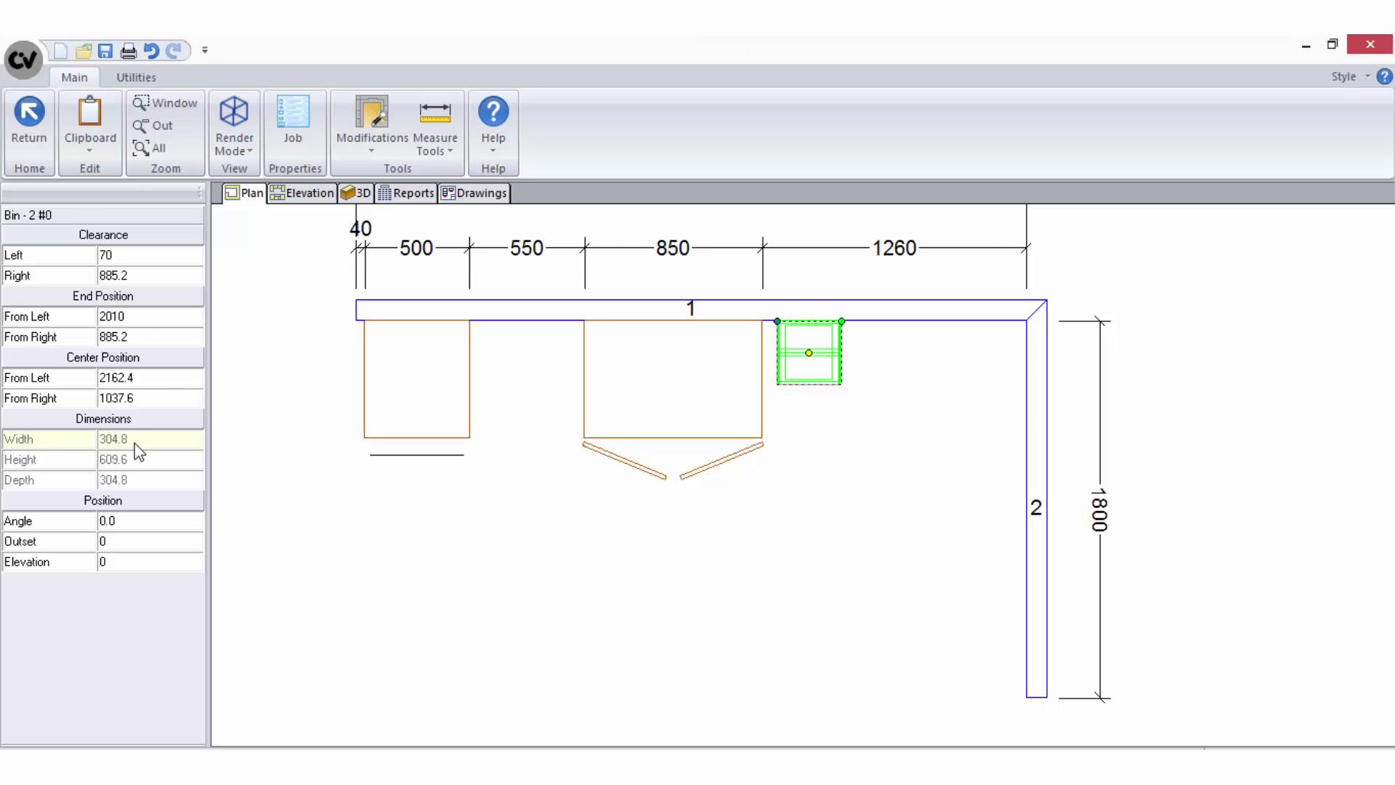
pyautogui.click(30, 131)
pyautogui.click(83, 278)
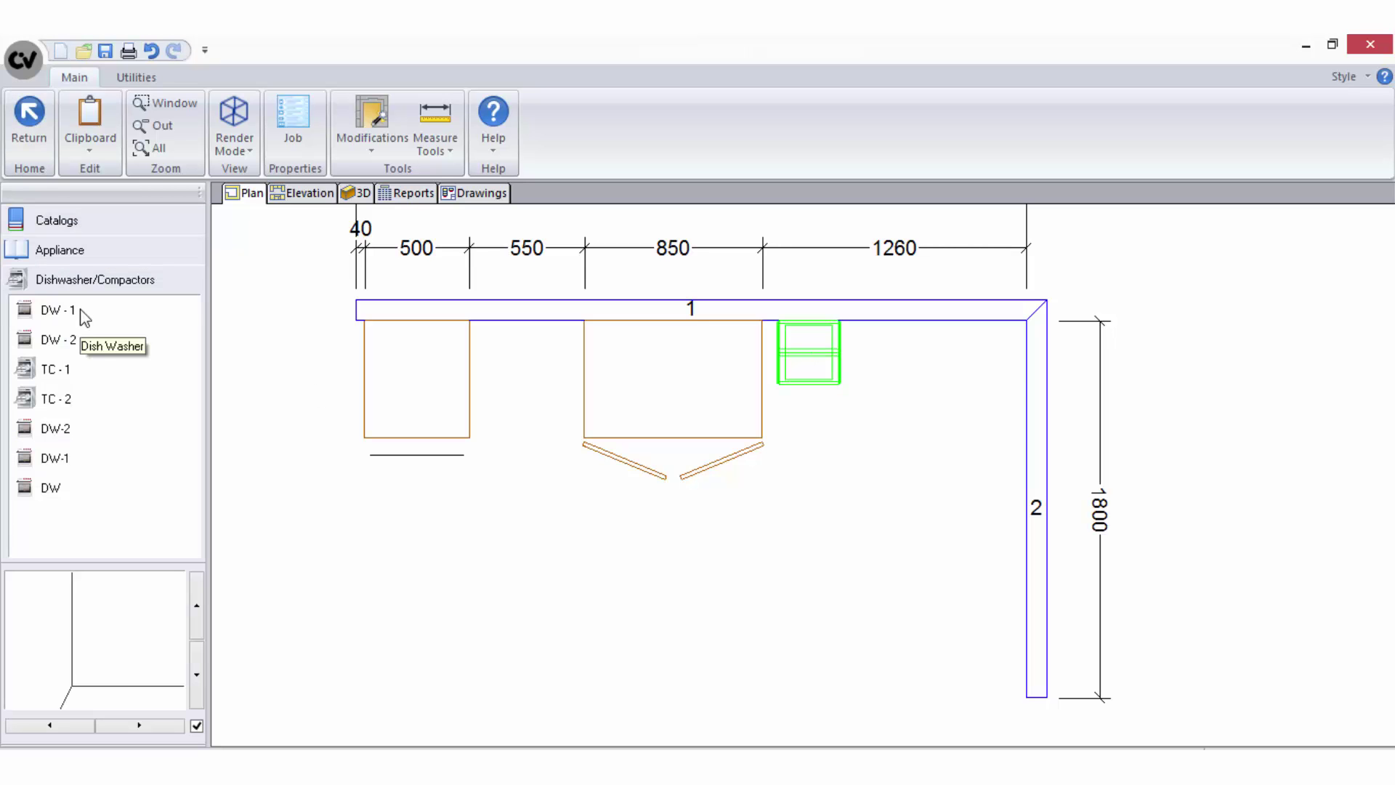
pyautogui.click(69, 308)
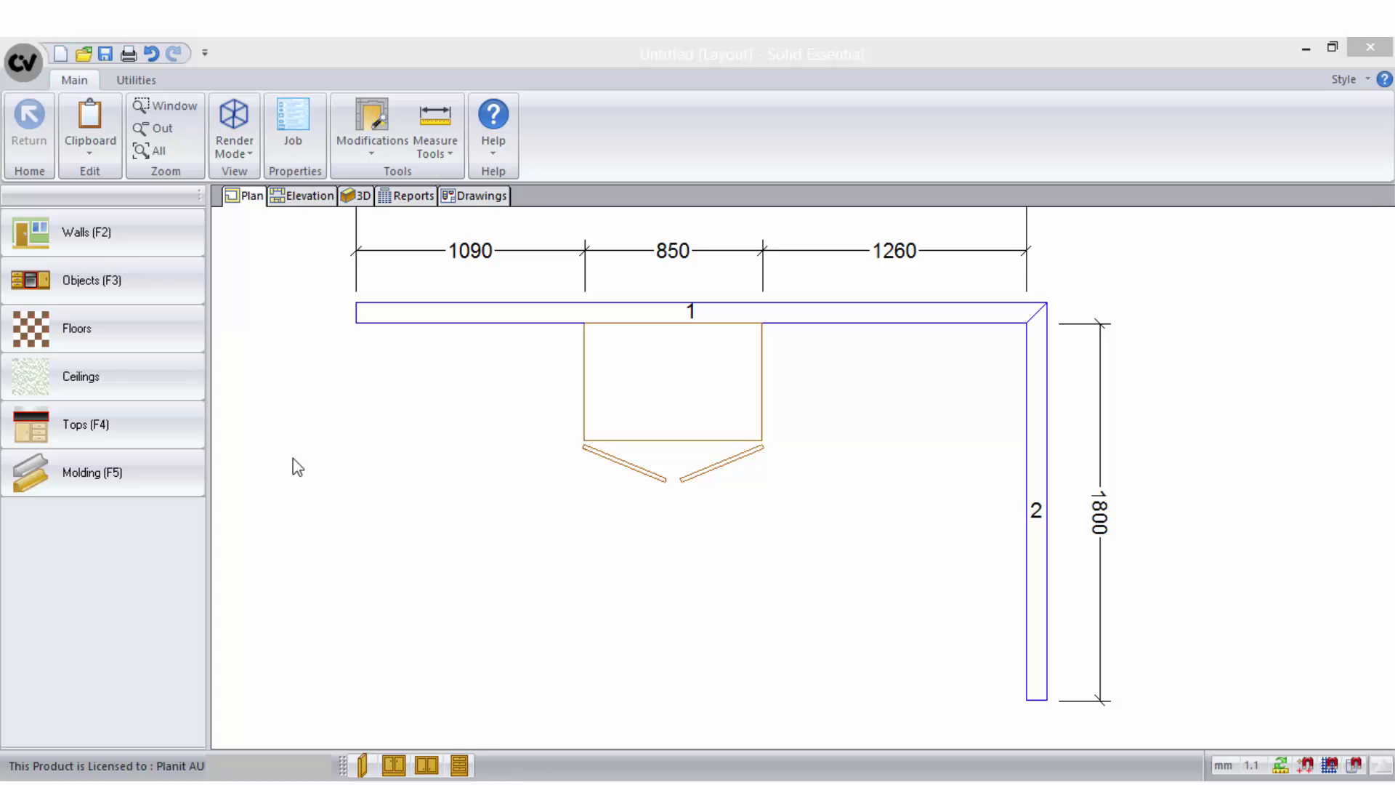
# Add Std Base Door 1 as a bottom-toolbar shortcut, then delete that shortcut.
pyautogui.click(193, 293)
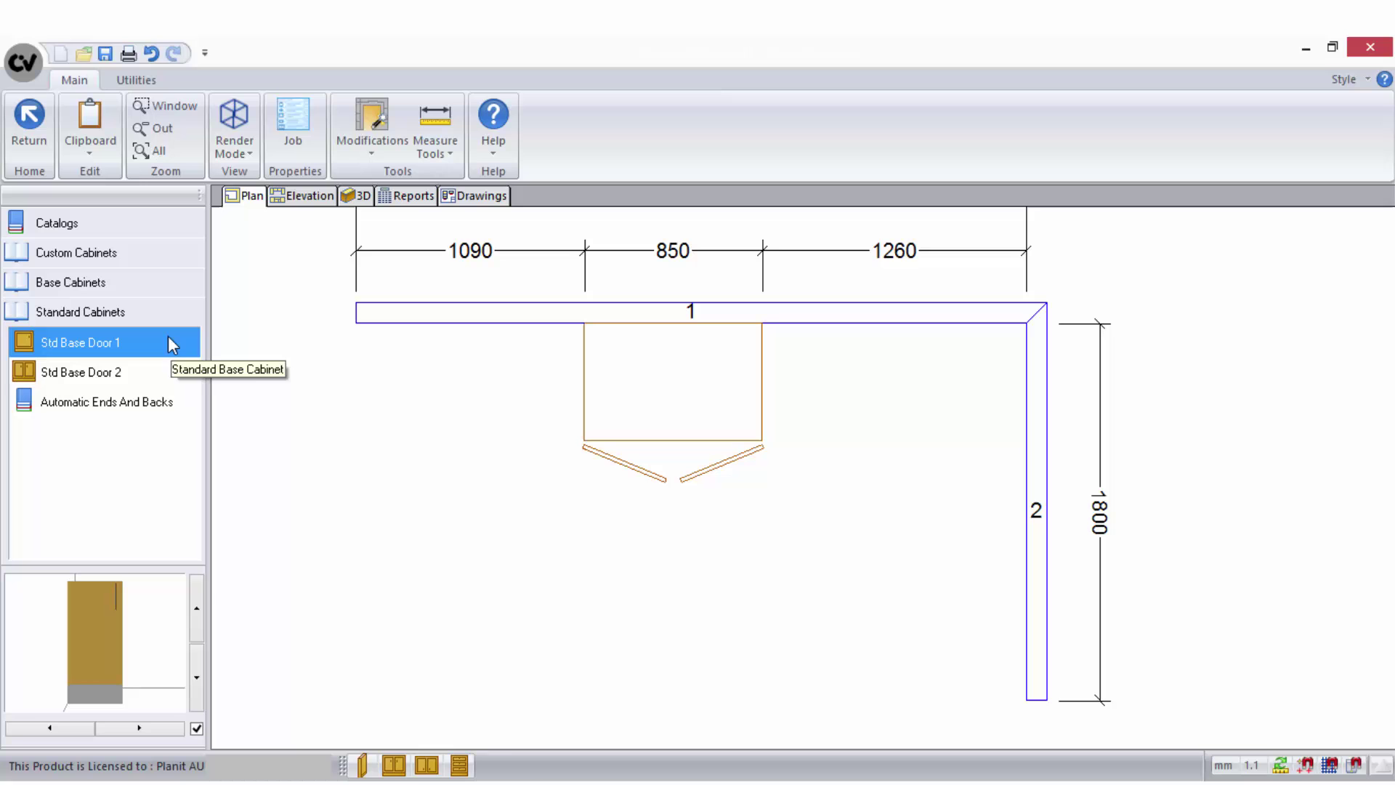
pyautogui.moveTo(168, 336); pyautogui.dragTo(516, 767)
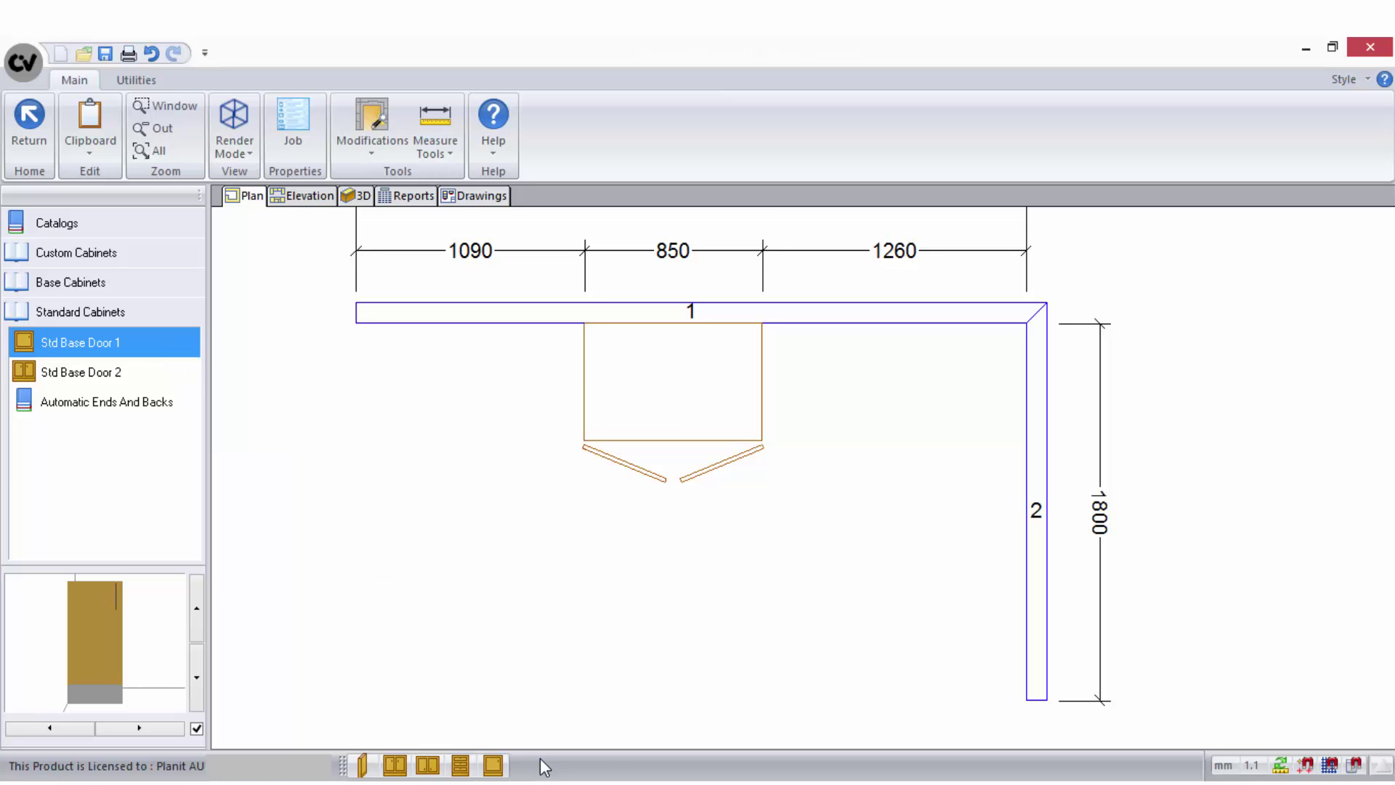
pyautogui.rightClick(501, 770)
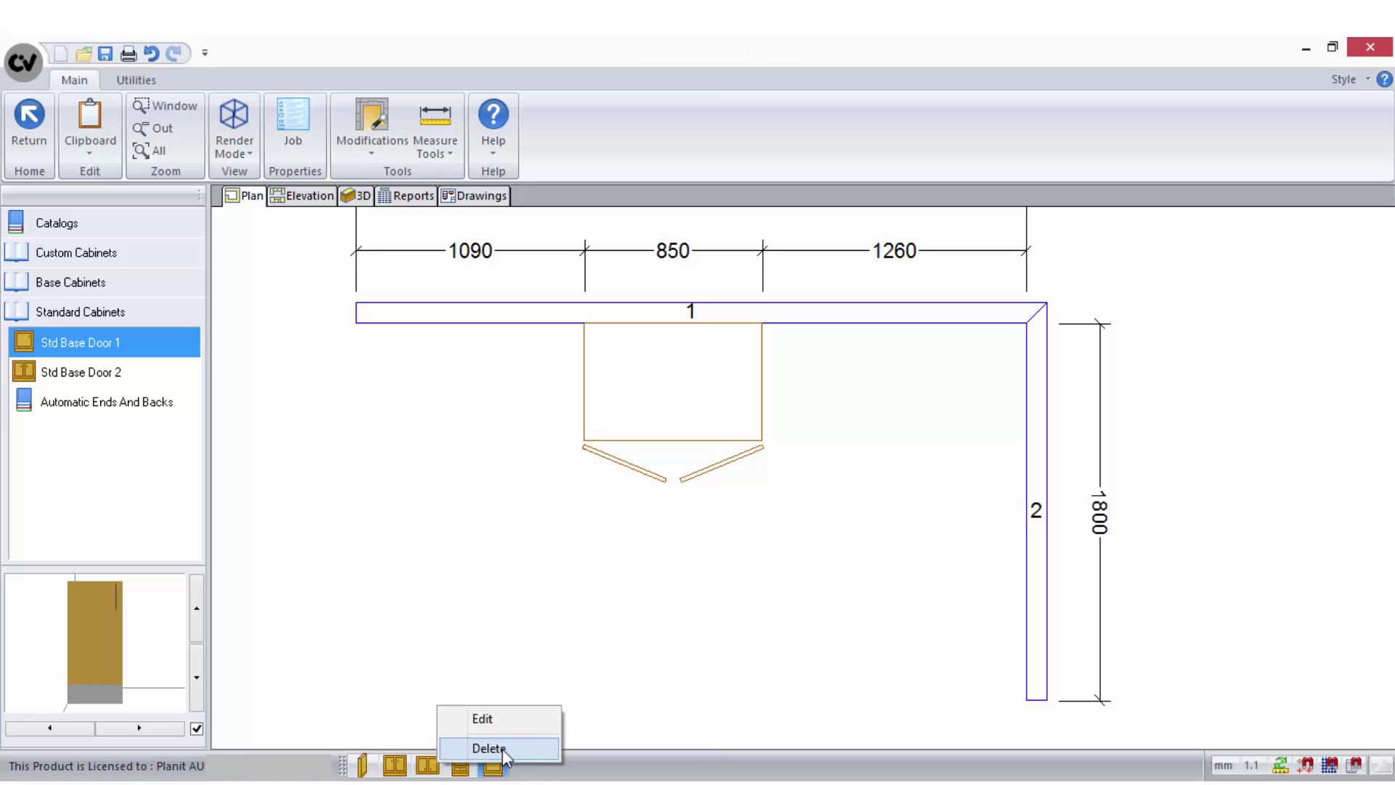
pyautogui.click(503, 750)
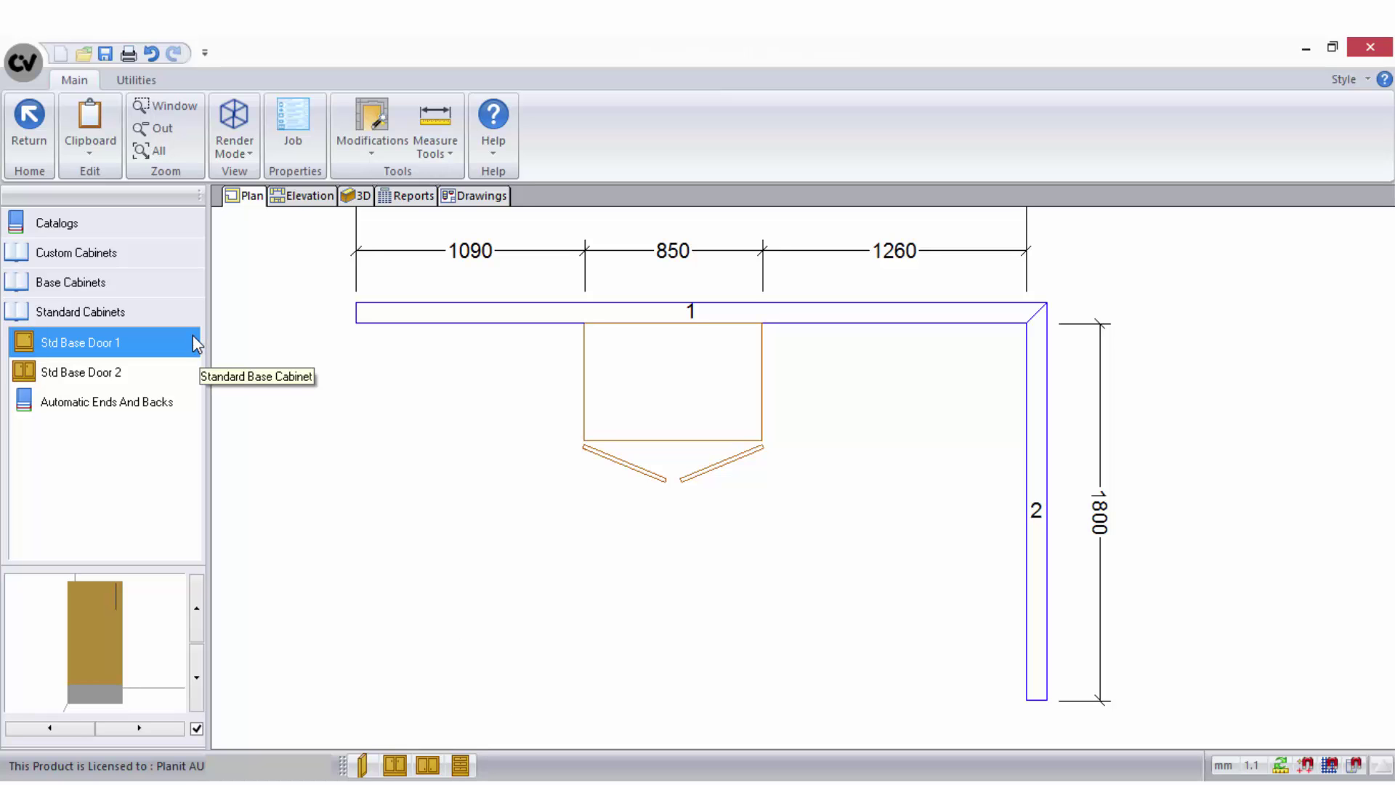
# Return to the object categories and insert an object by name, searching for 'bas'.
pyautogui.click(31, 131)
pyautogui.rightClick(418, 482)
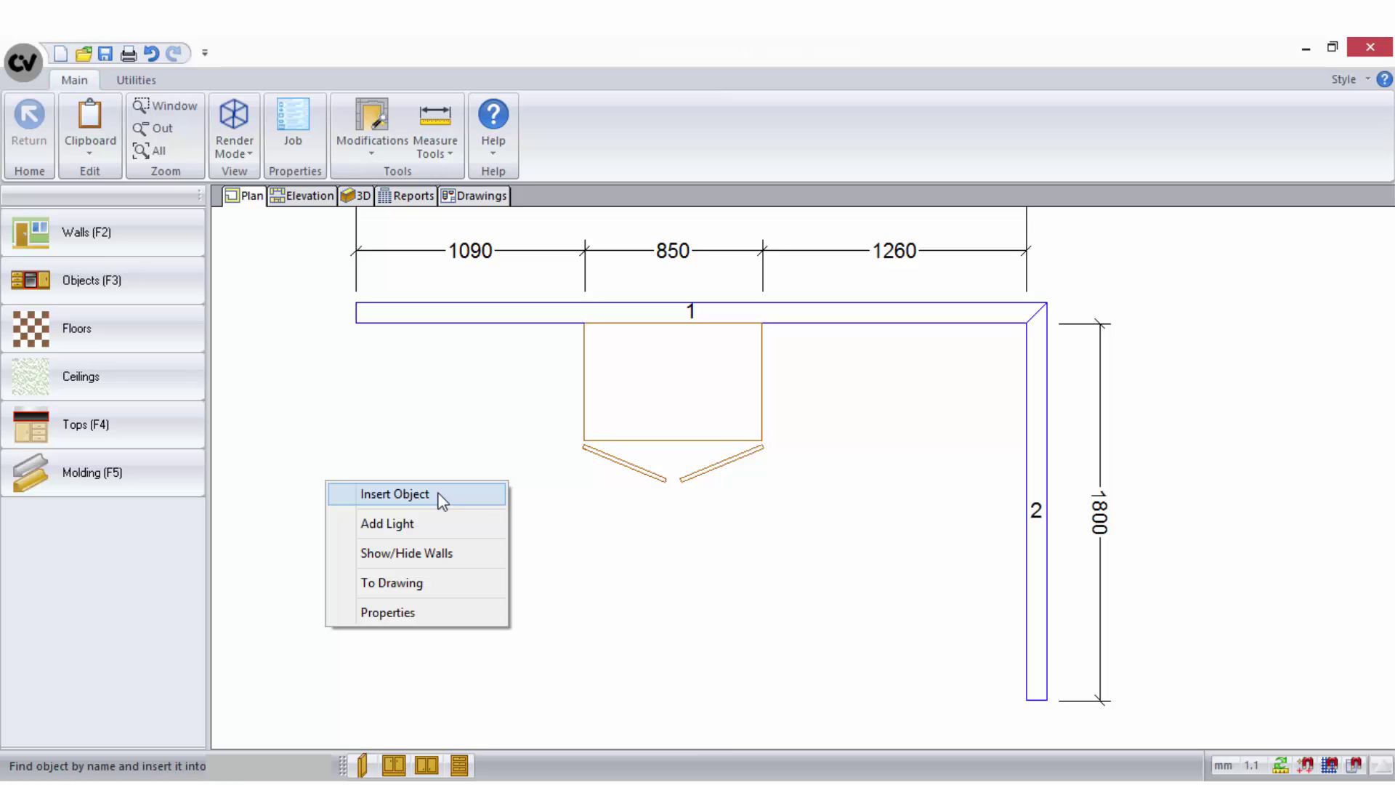
pyautogui.click(442, 499)
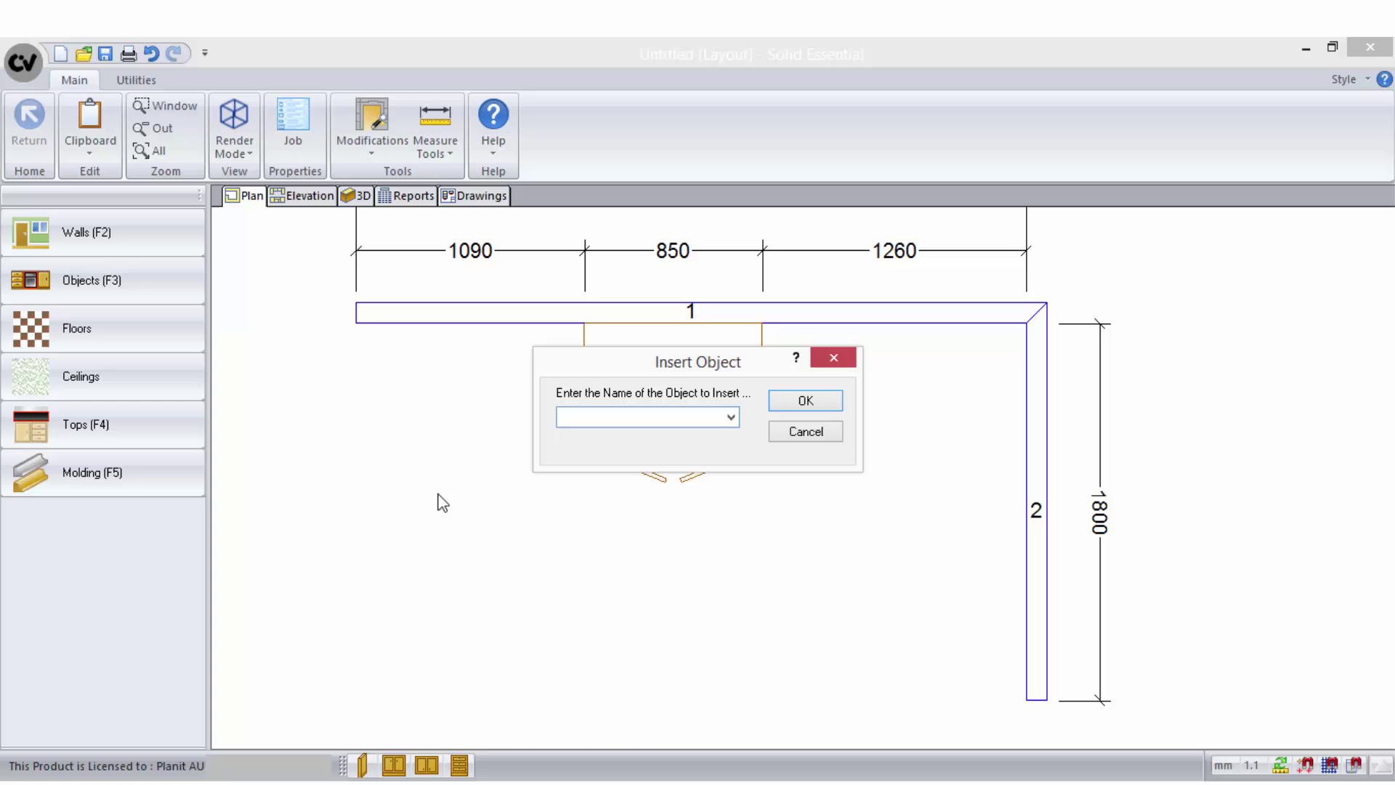
pyautogui.write('bas')
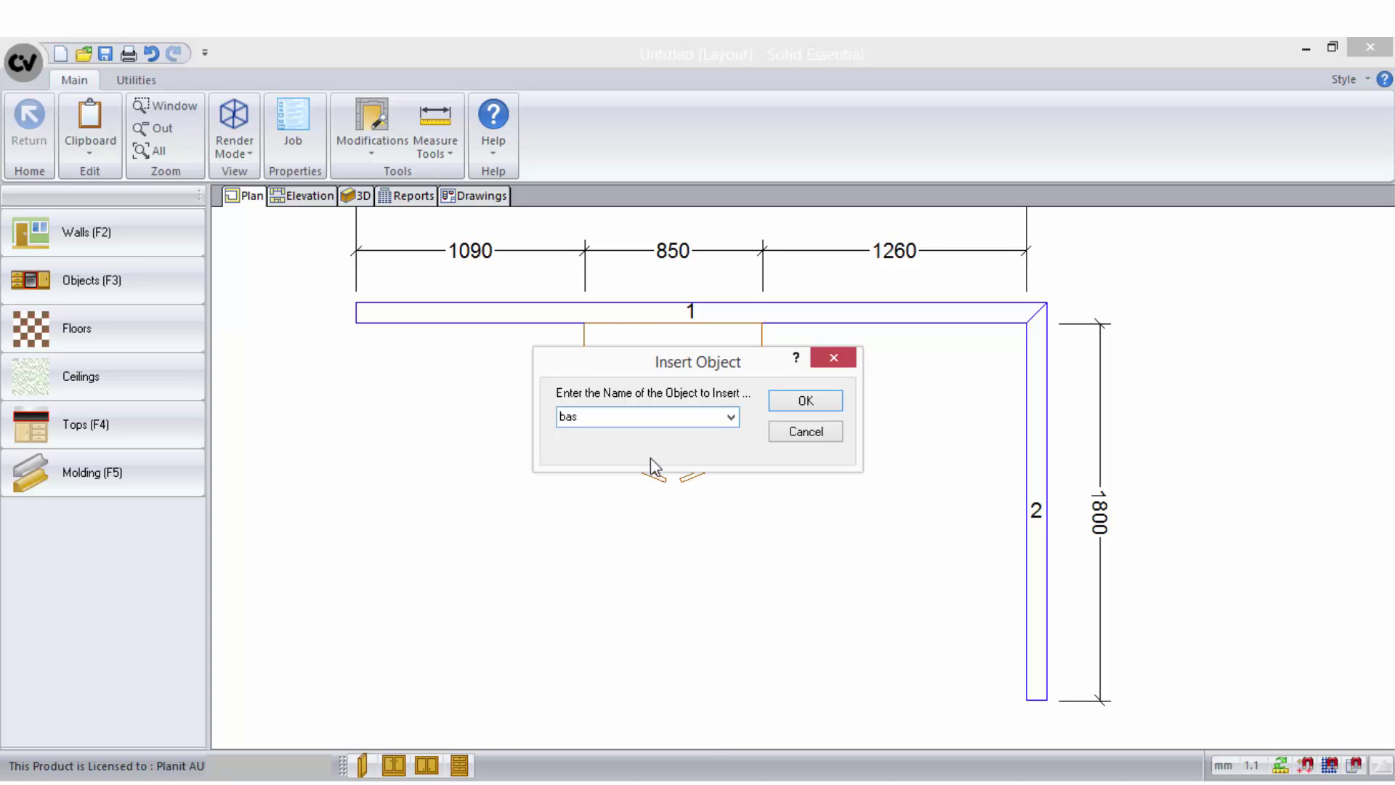
pyautogui.press('Return')
pyautogui.moveTo(713, 377); pyautogui.dragTo(710, 412)
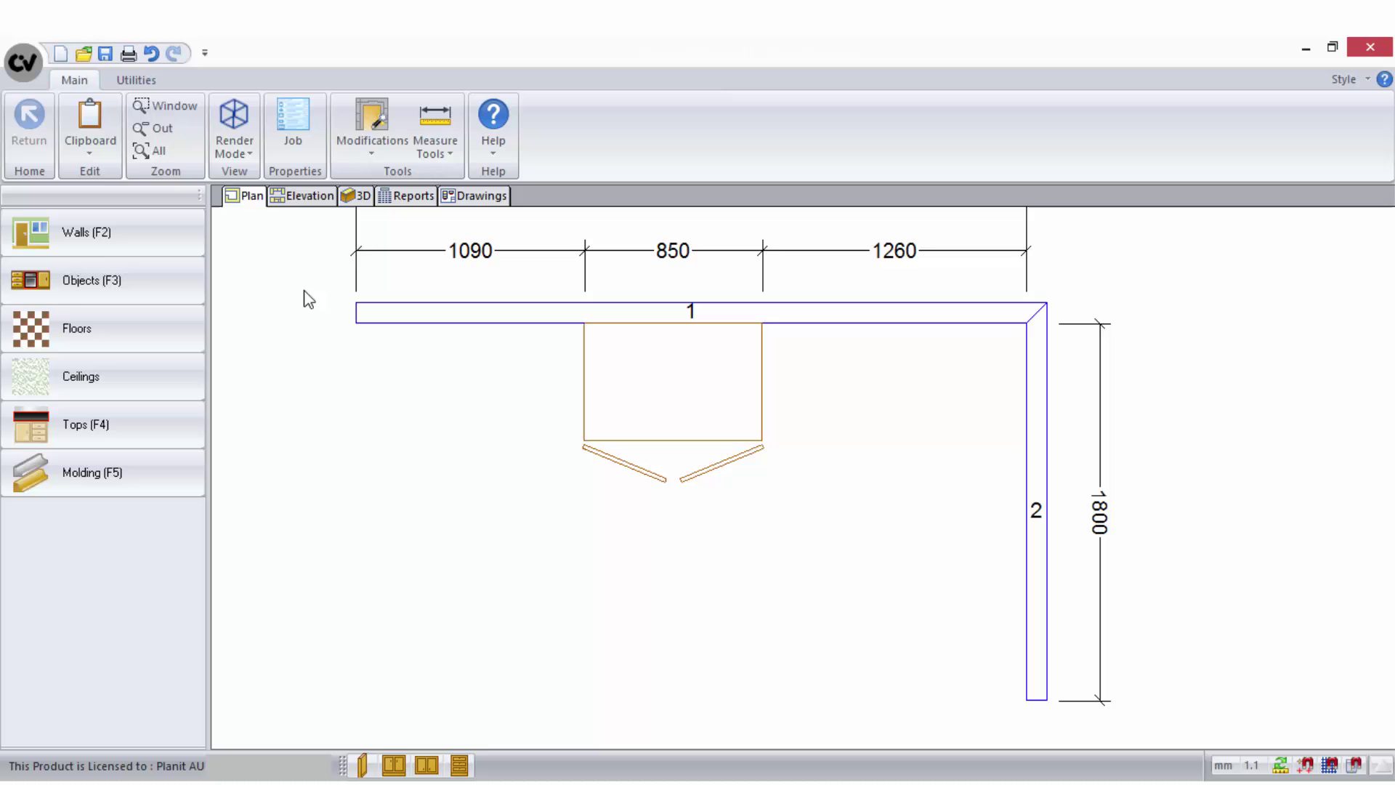
# Open Reports Order Entry at Custom Cabinets > Base Cabinets > Fillers / Panels.
pyautogui.click(411, 197)
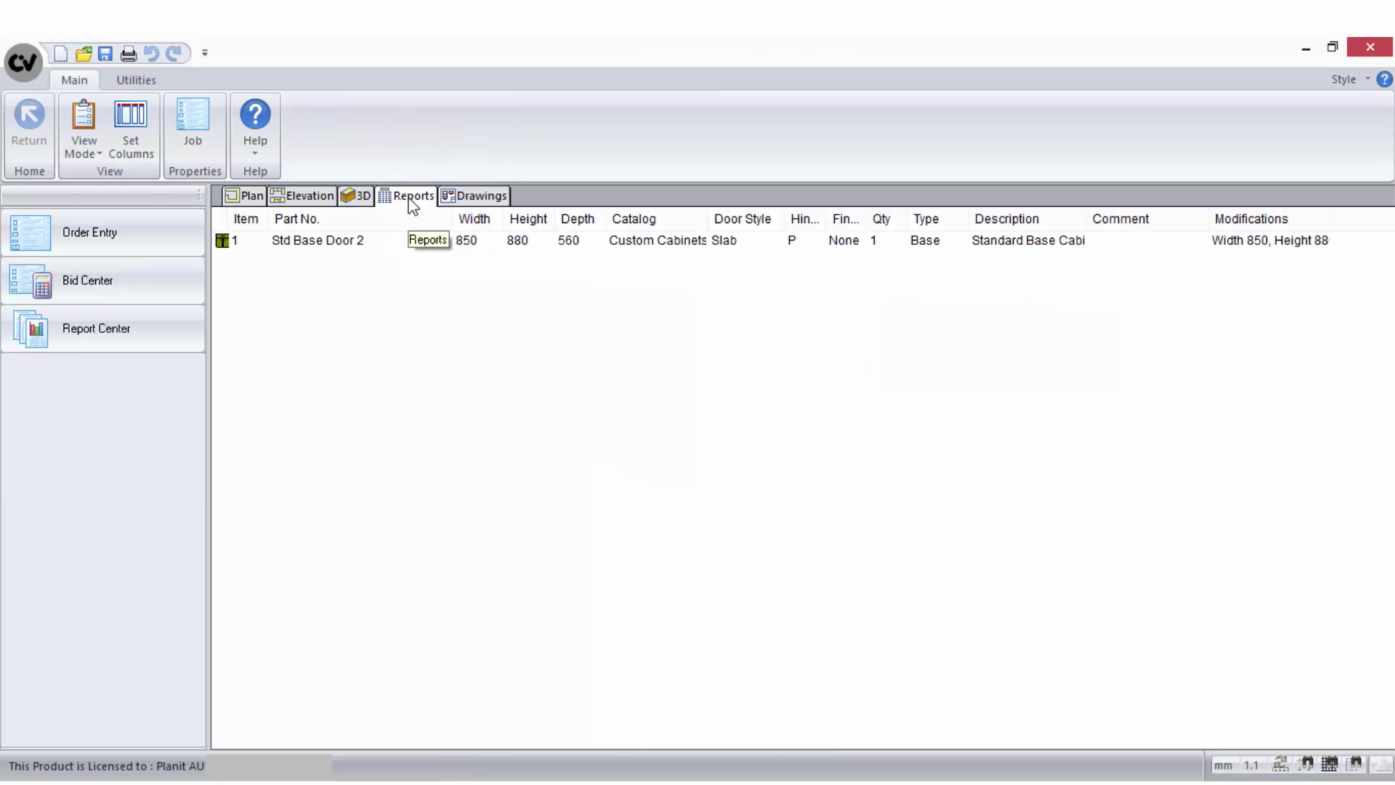
pyautogui.click(133, 229)
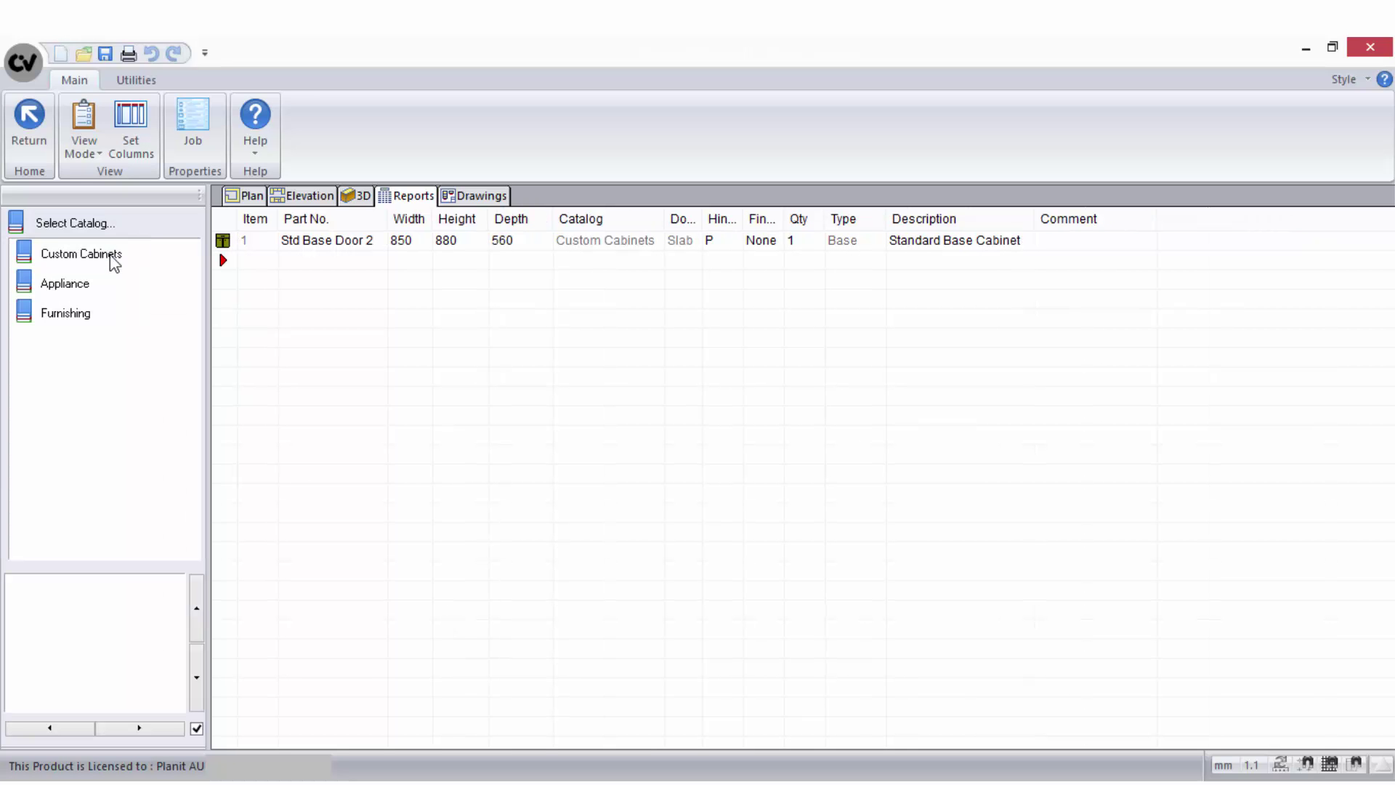
pyautogui.click(111, 259)
pyautogui.click(102, 285)
pyautogui.click(73, 402)
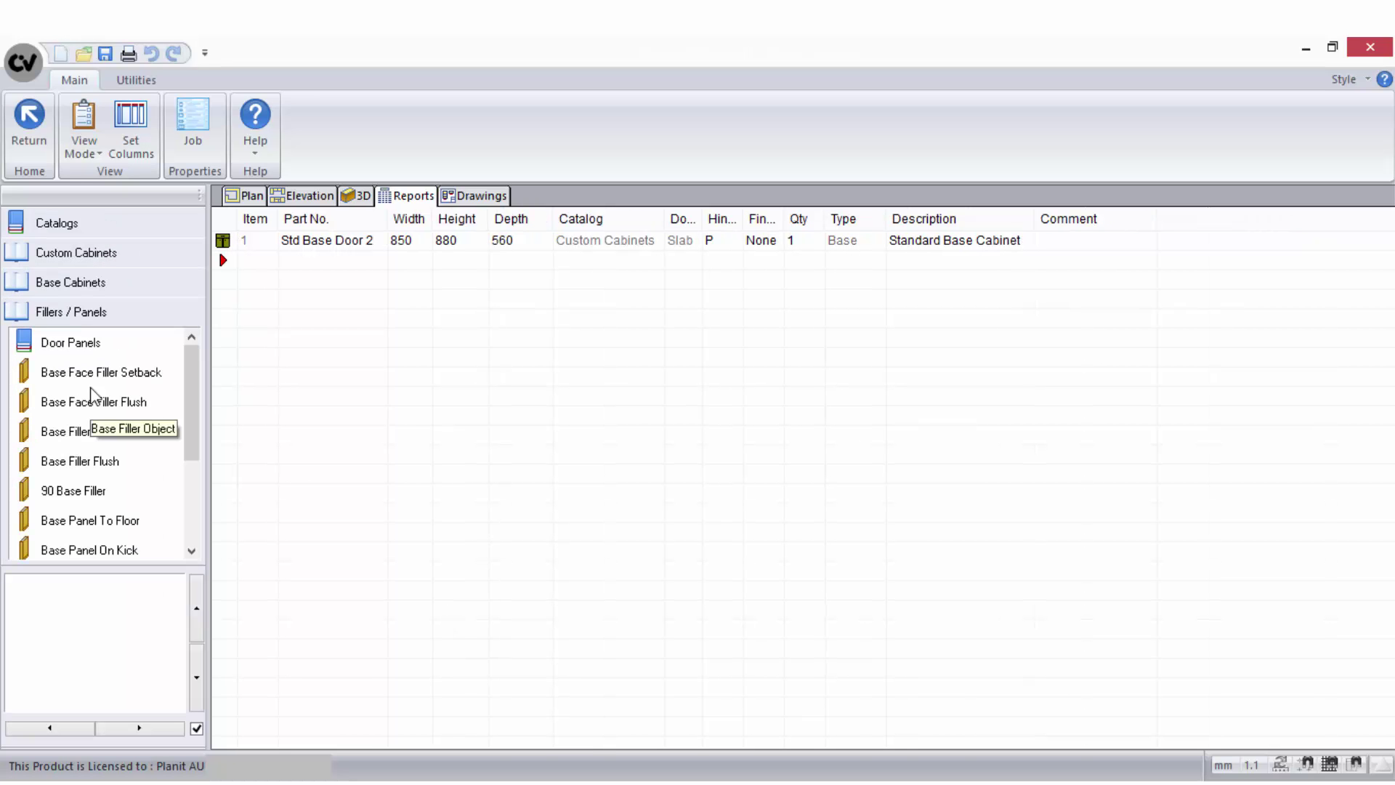
# Add a Base Panel To Floor to the order list with quantity 2.
pyautogui.moveTo(98, 524); pyautogui.dragTo(256, 263)
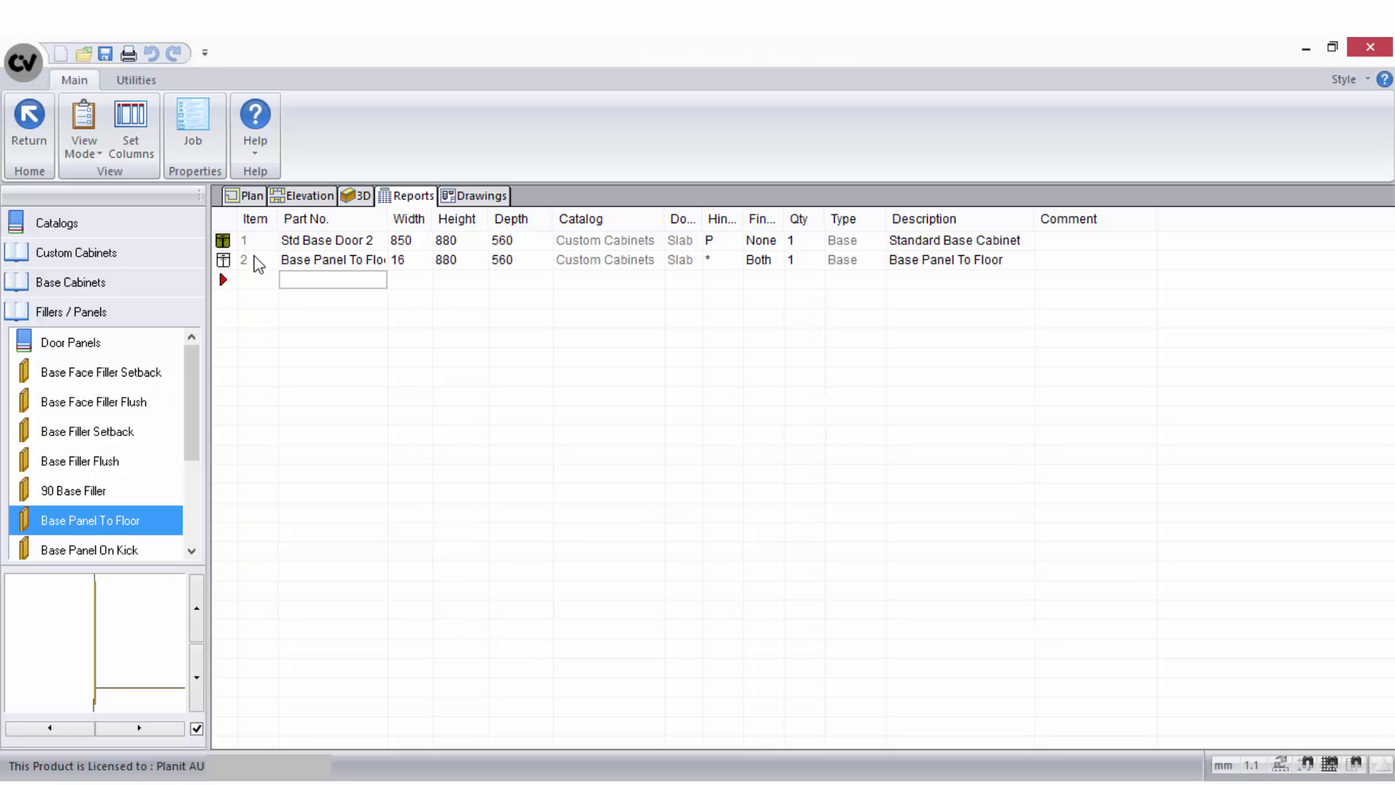
pyautogui.click(814, 259)
pyautogui.write('2')
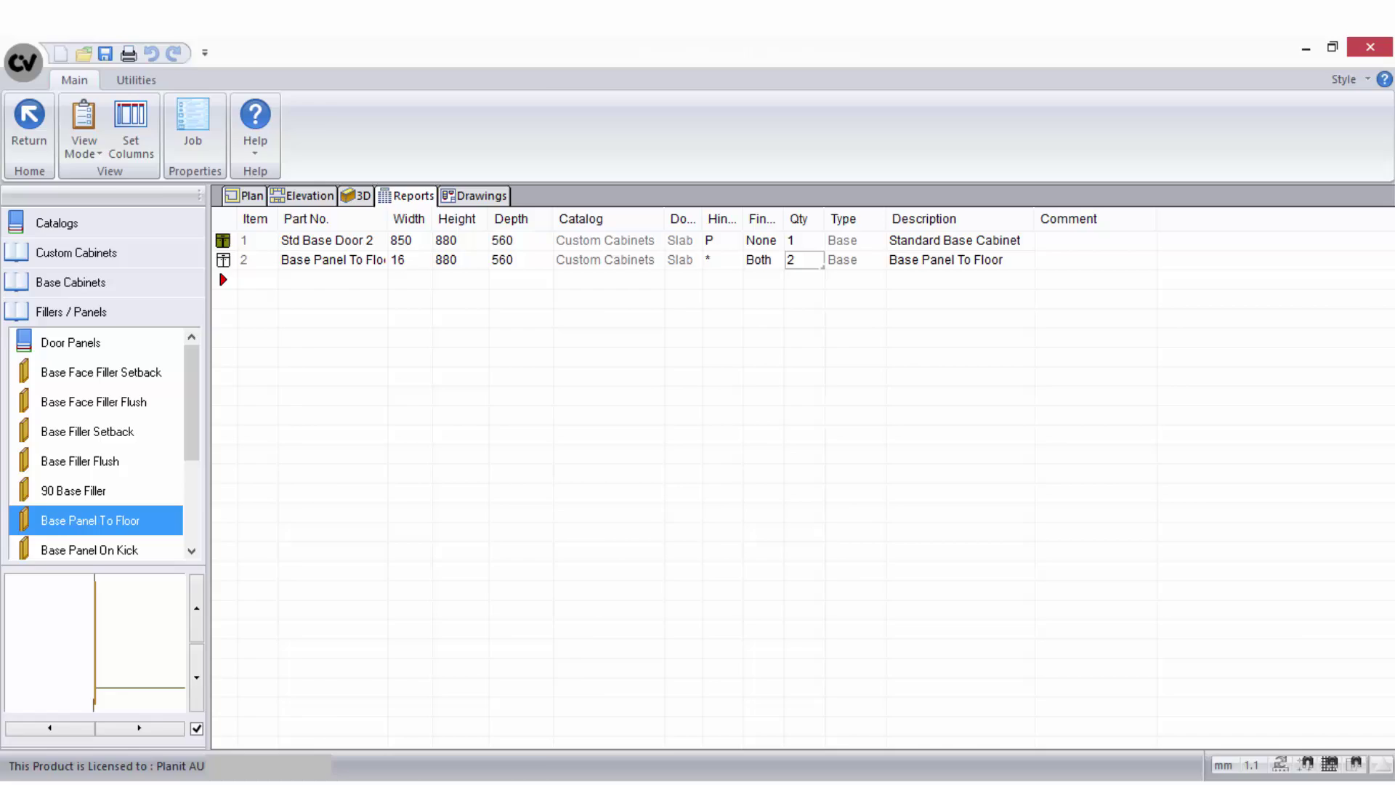